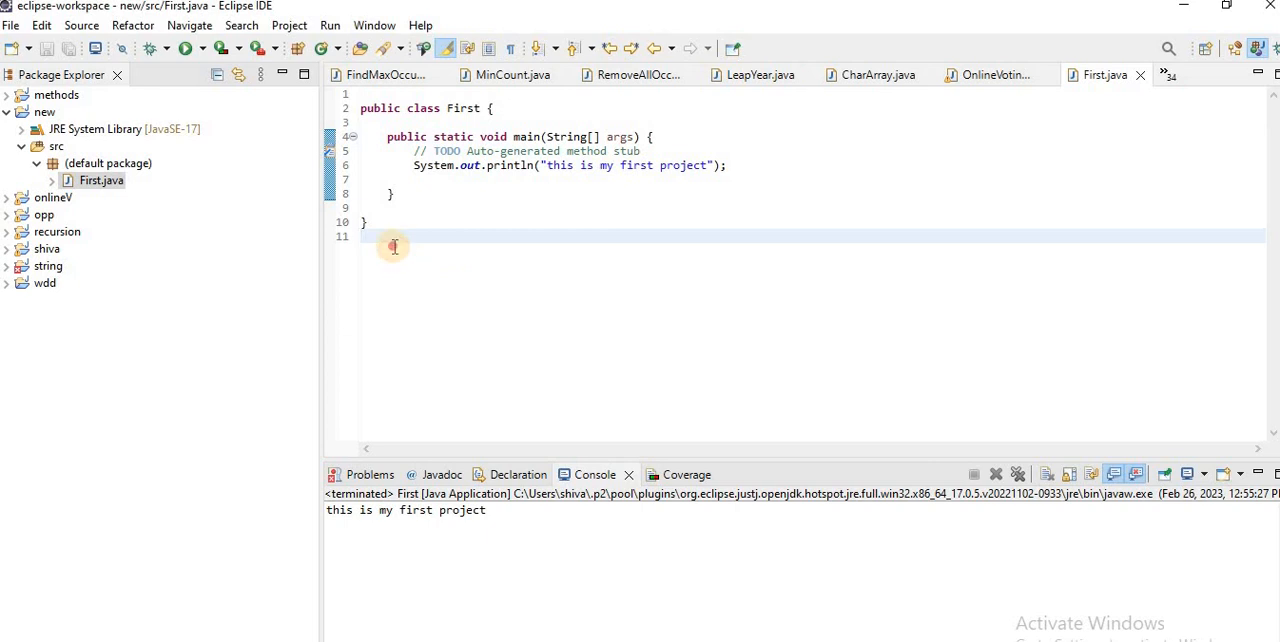
# Step: Select the First class code, then switch to GitHub in the browser and open your own repositories list
pyautogui.moveTo(391, 245); pyautogui.dragTo(362, 106)
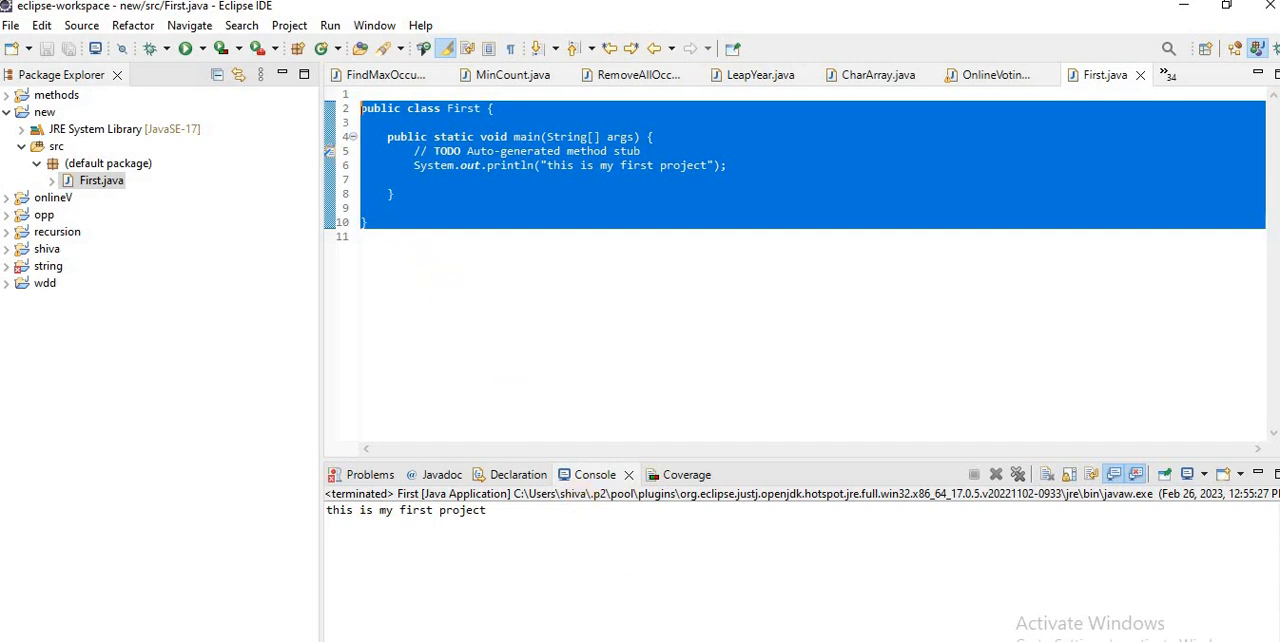
pyautogui.hotkey('alt', 'Tab')
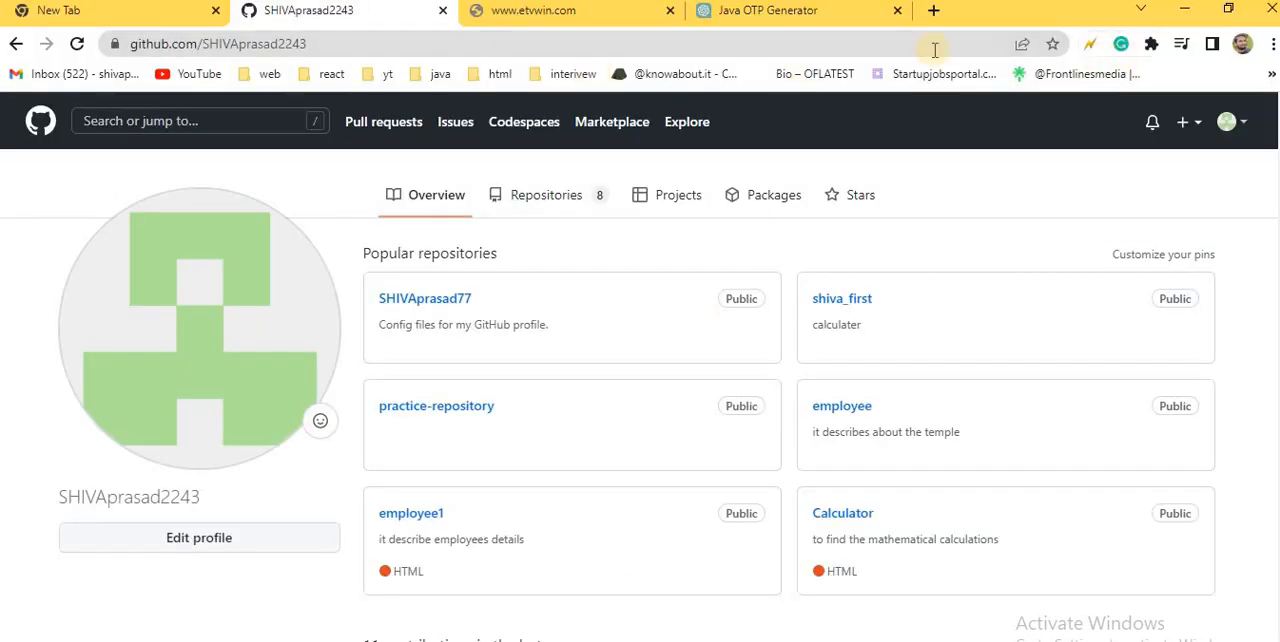
pyautogui.click(1240, 124)
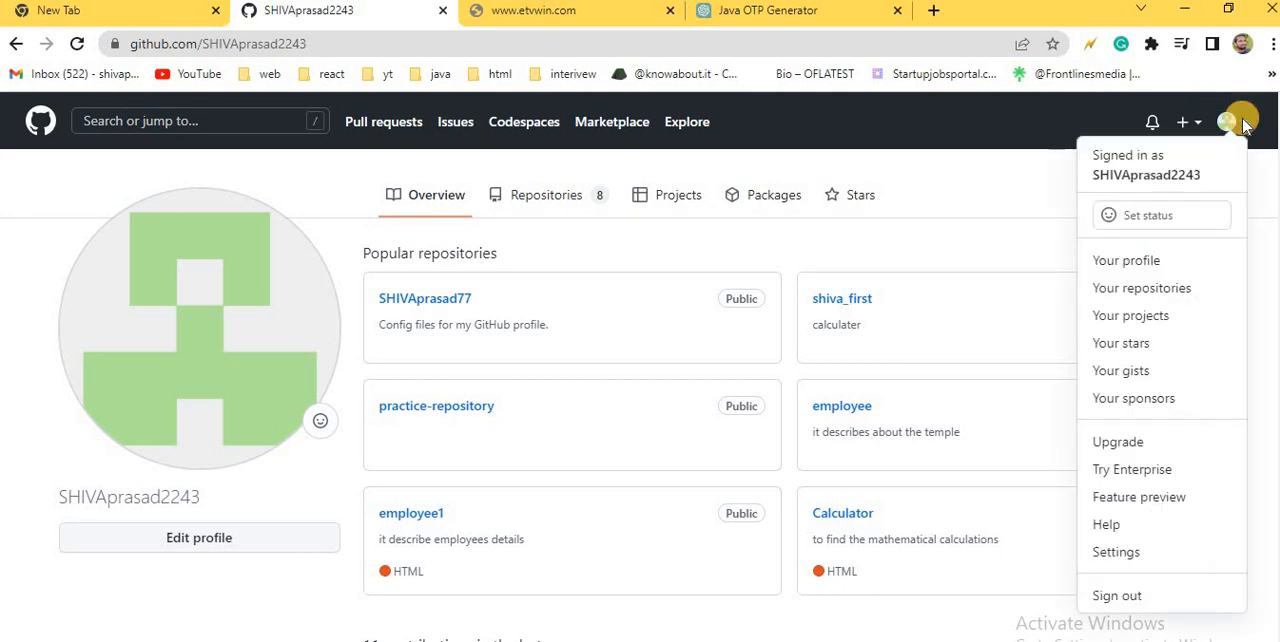
pyautogui.click(1190, 289)
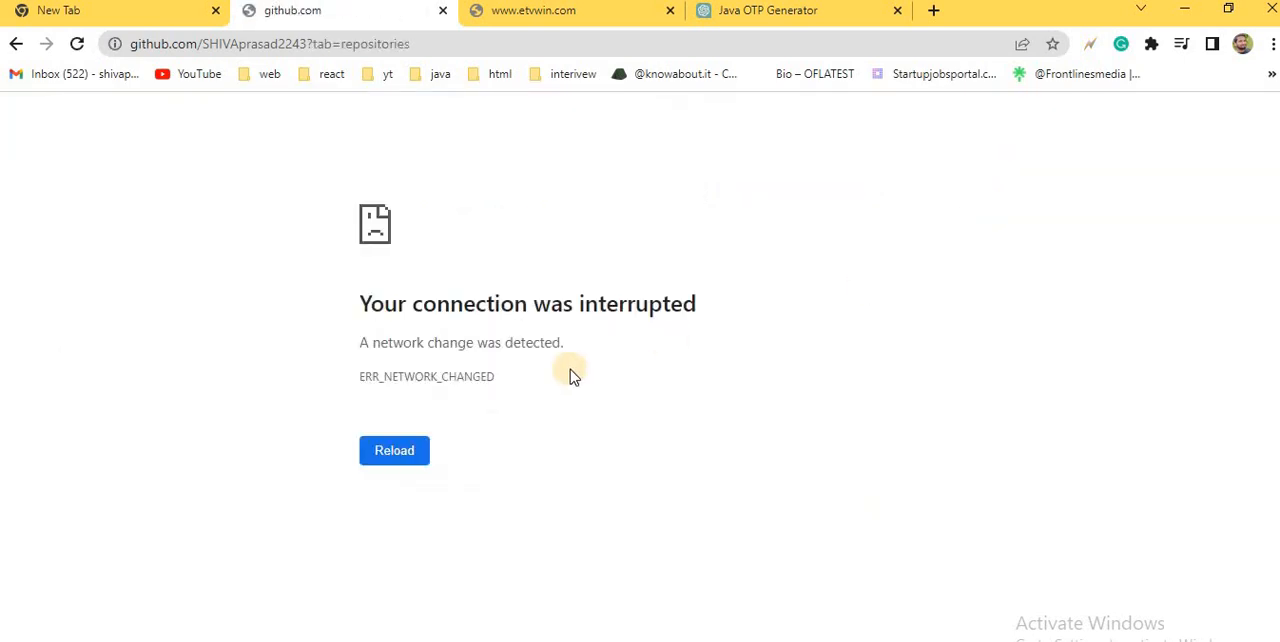
pyautogui.click(418, 452)
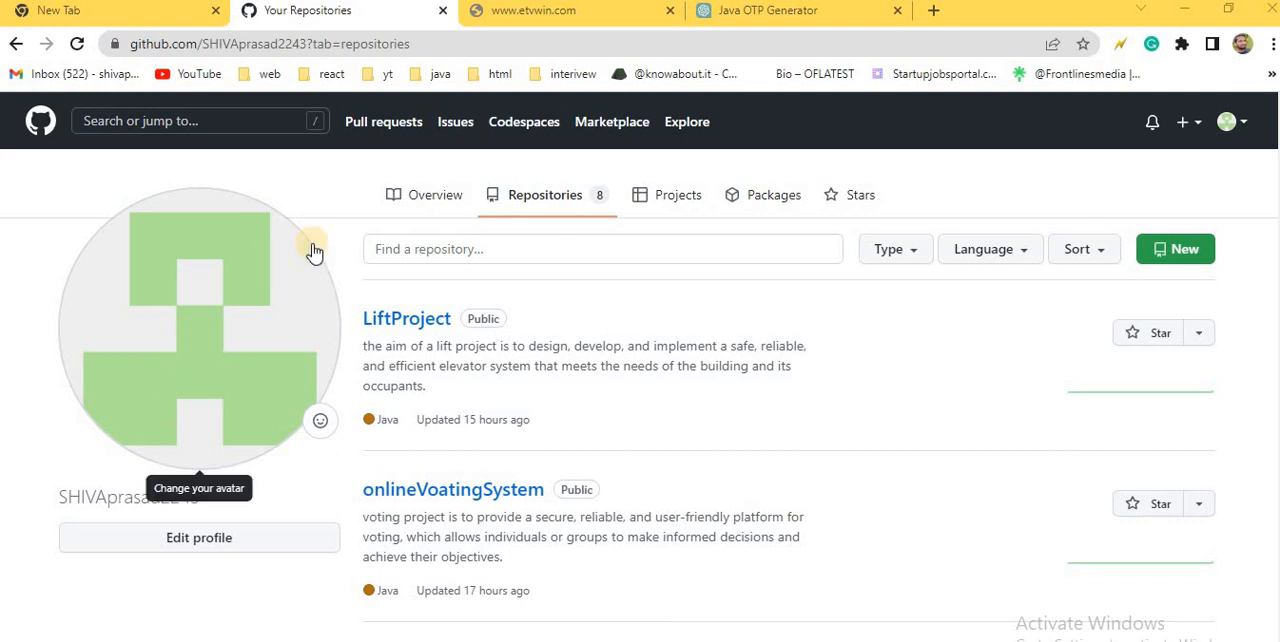
# Step: Create a new public GitHub repository named "first" with no description, README, .gitignore or license
pyautogui.click(1196, 257)
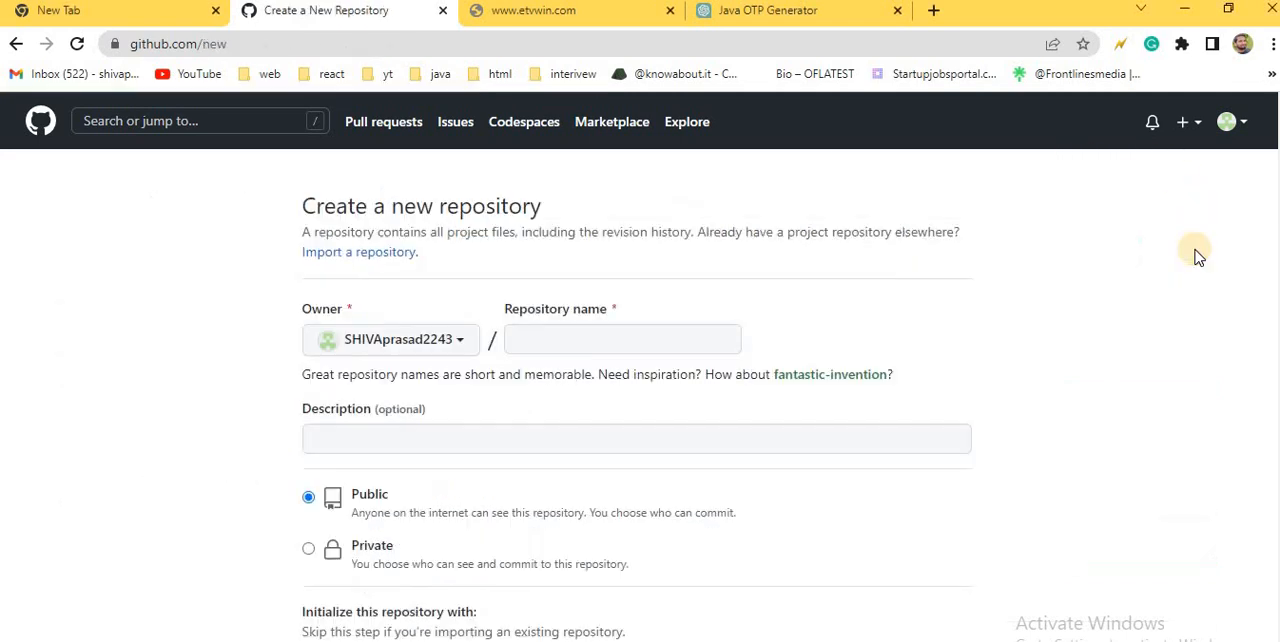
pyautogui.click(635, 338)
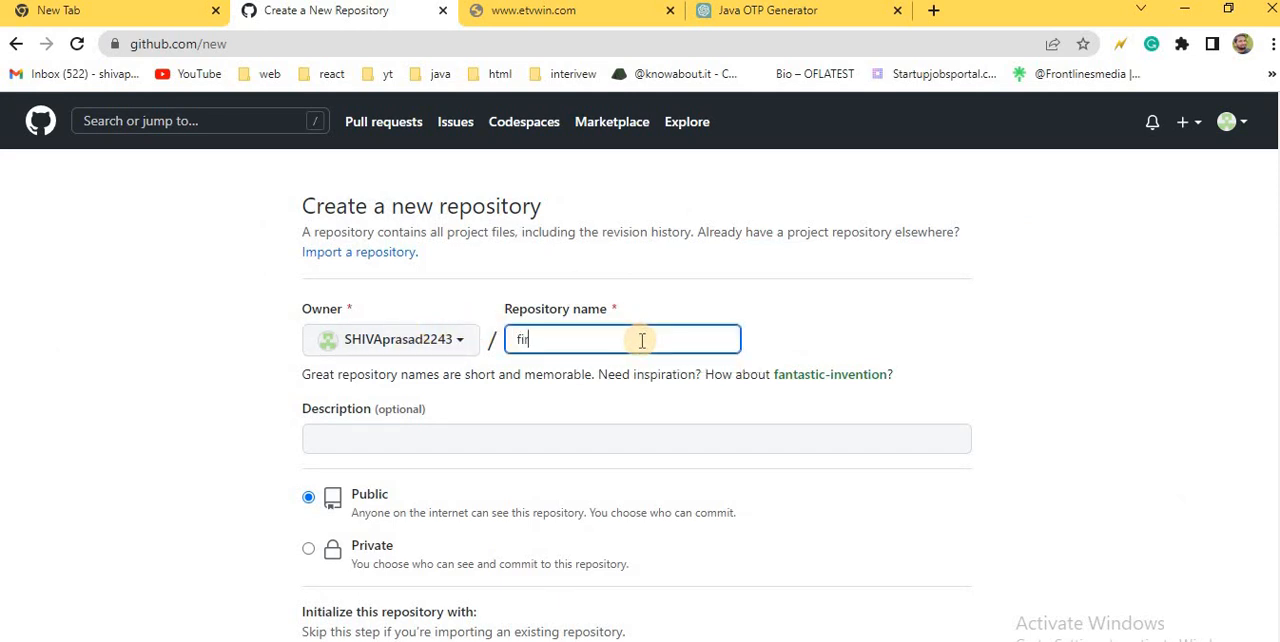
pyautogui.click(446, 436)
pyautogui.scroll(-5, 446, 437)
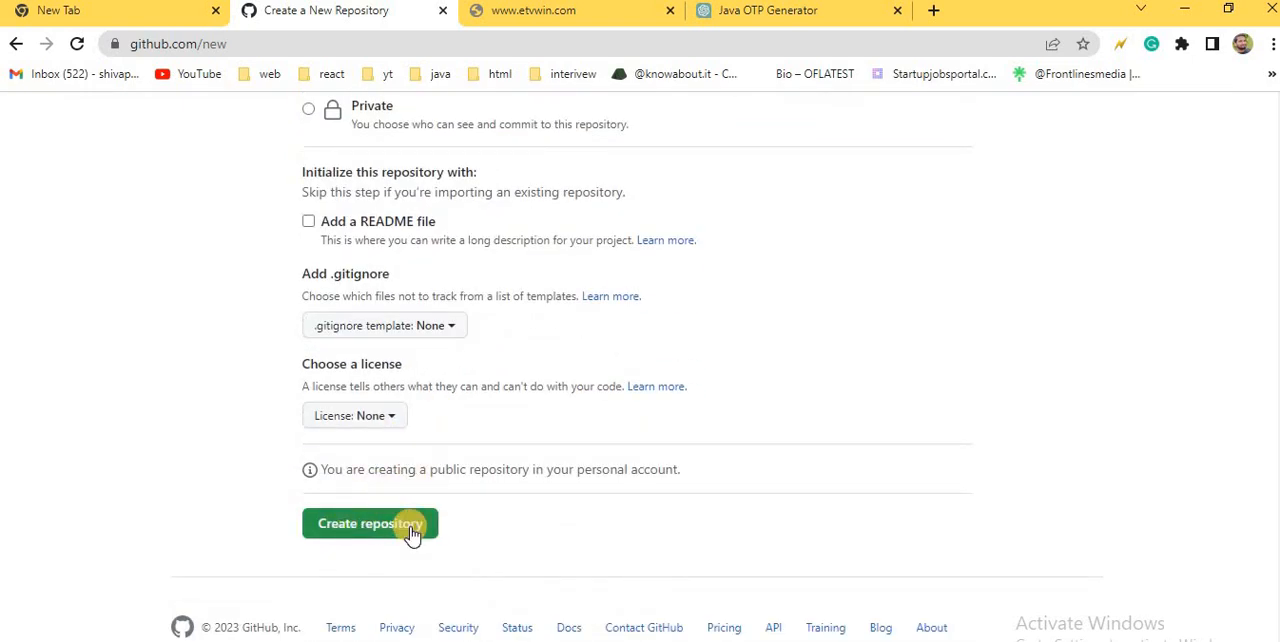
pyautogui.click(413, 533)
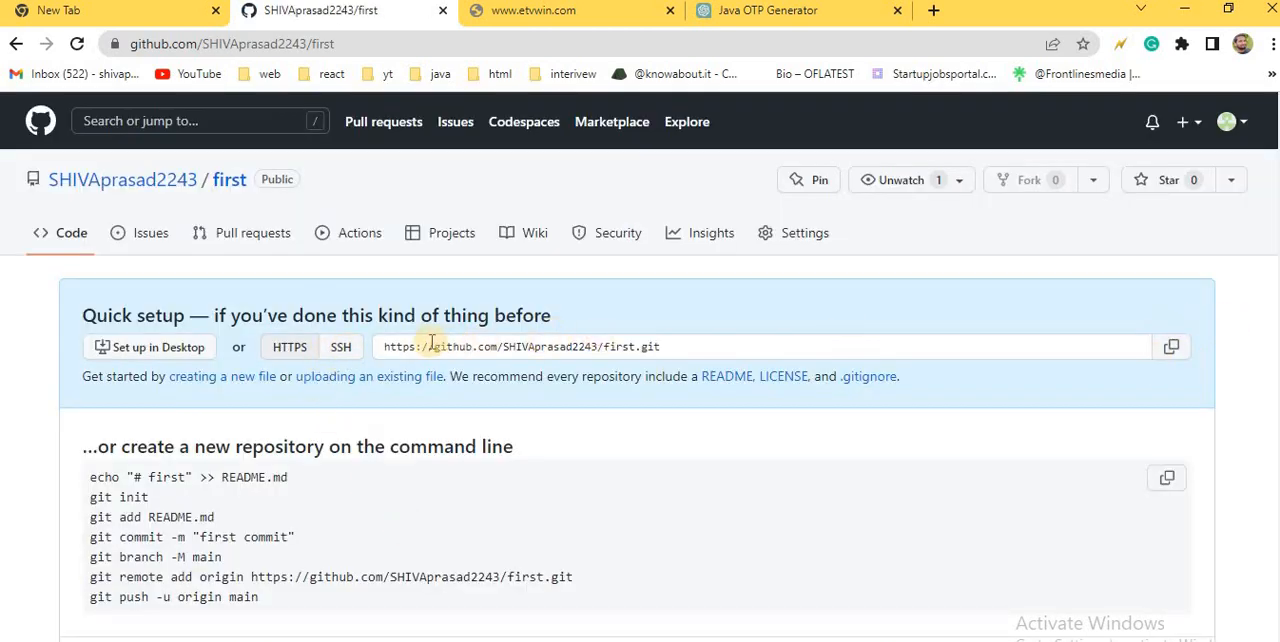
# Step: Copy the HTTPS URL of the new "first" repository and switch back to Eclipse
pyautogui.moveTo(385, 345); pyautogui.dragTo(662, 346)
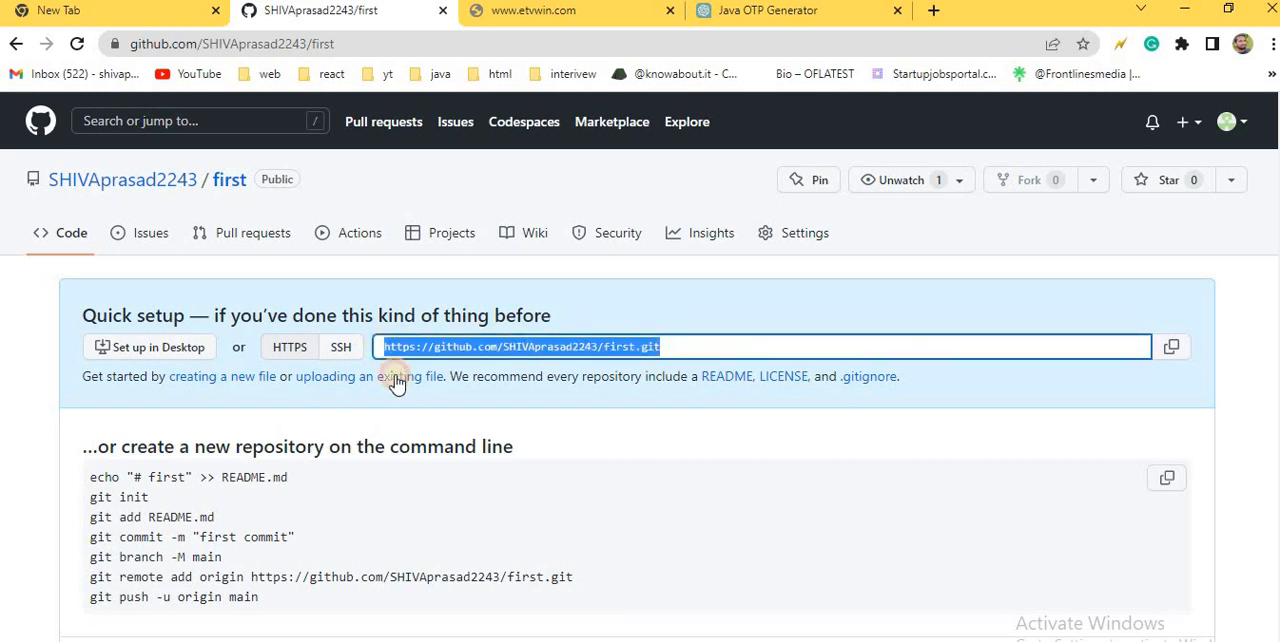
pyautogui.click(1172, 348)
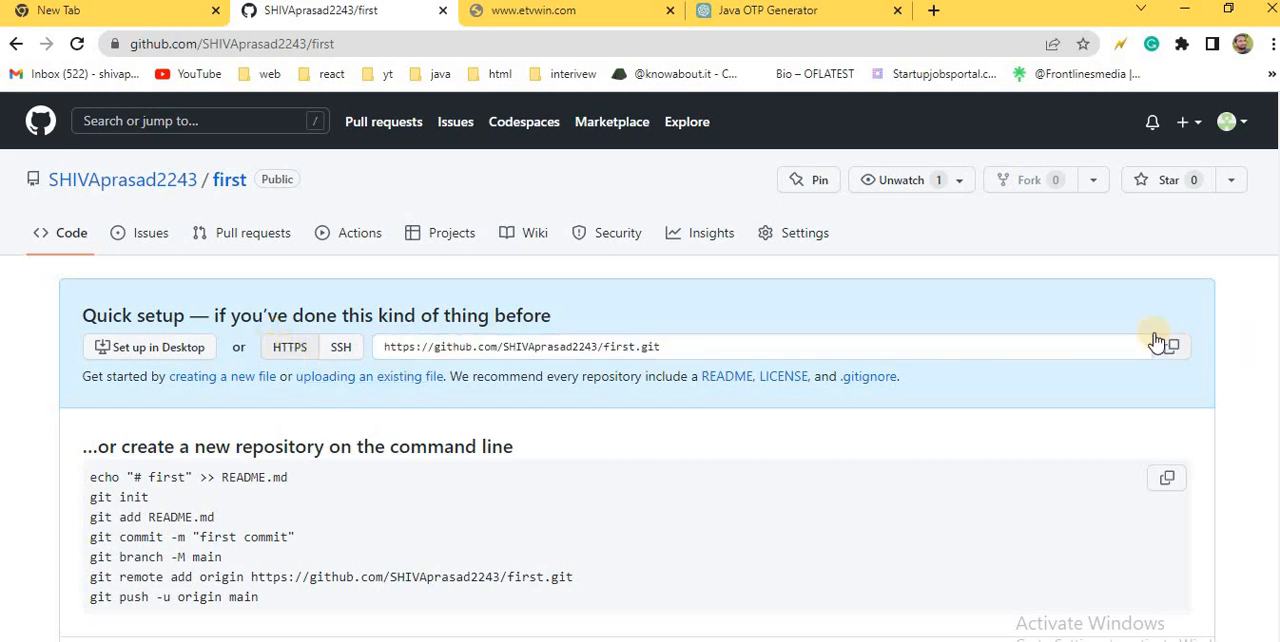
pyautogui.moveTo(898, 641)
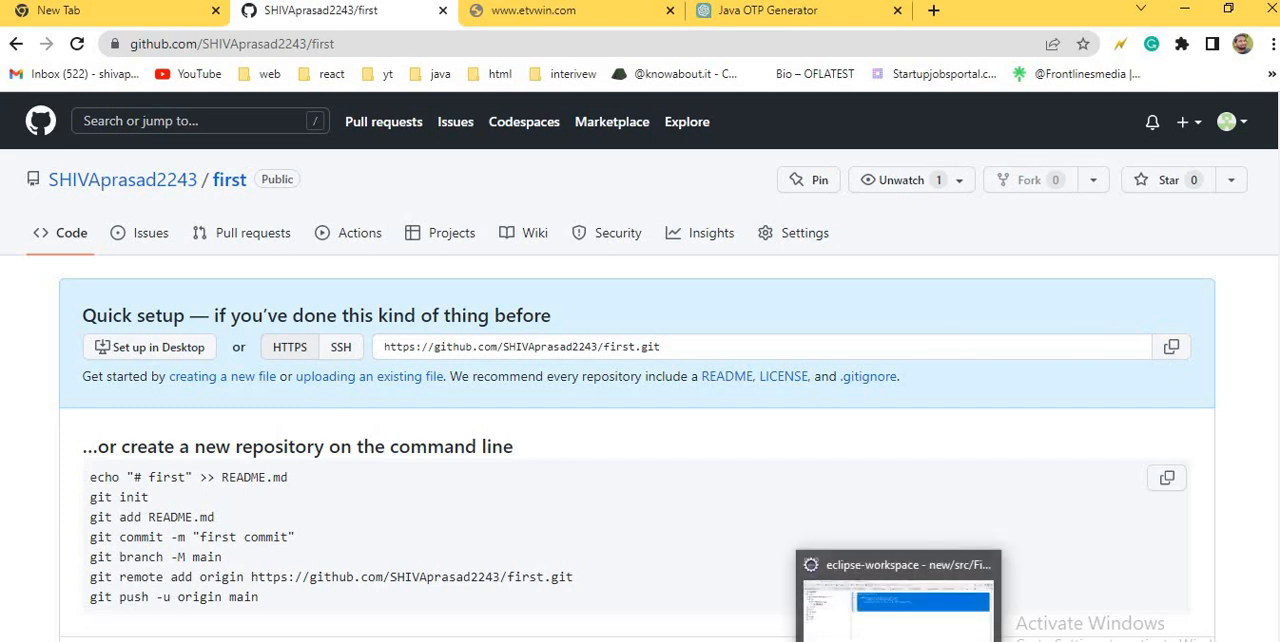
pyautogui.click(898, 600)
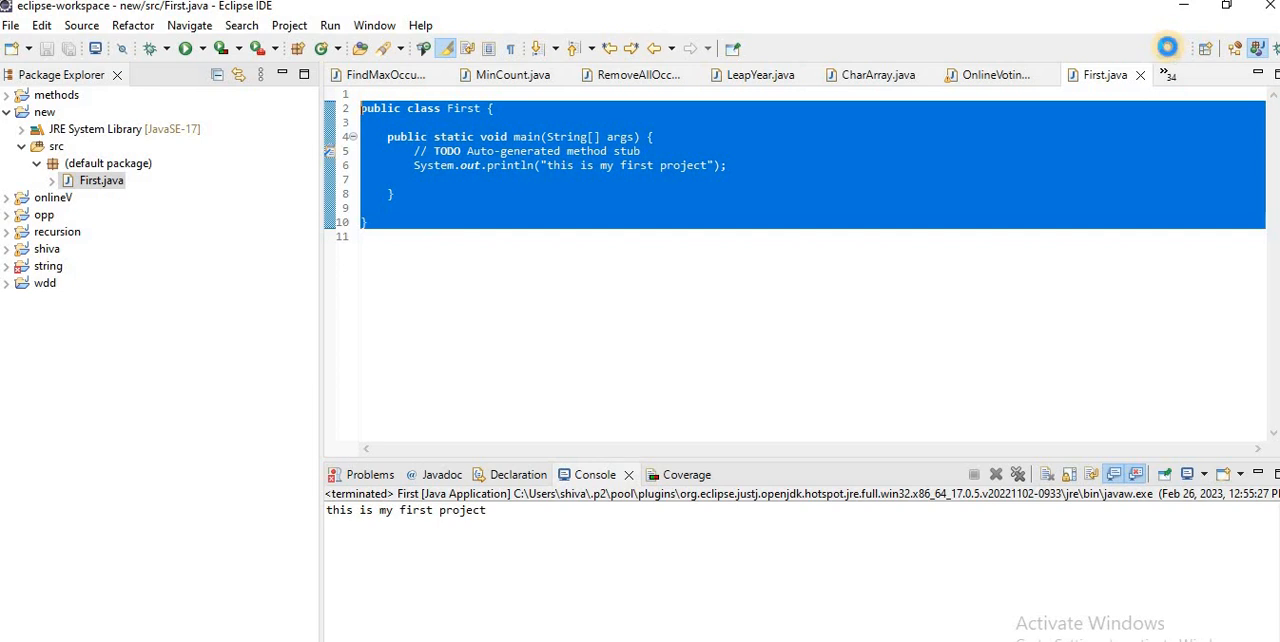
# Step: Search Eclipse for "git" and open the Git Repositories view
pyautogui.click(1168, 49)
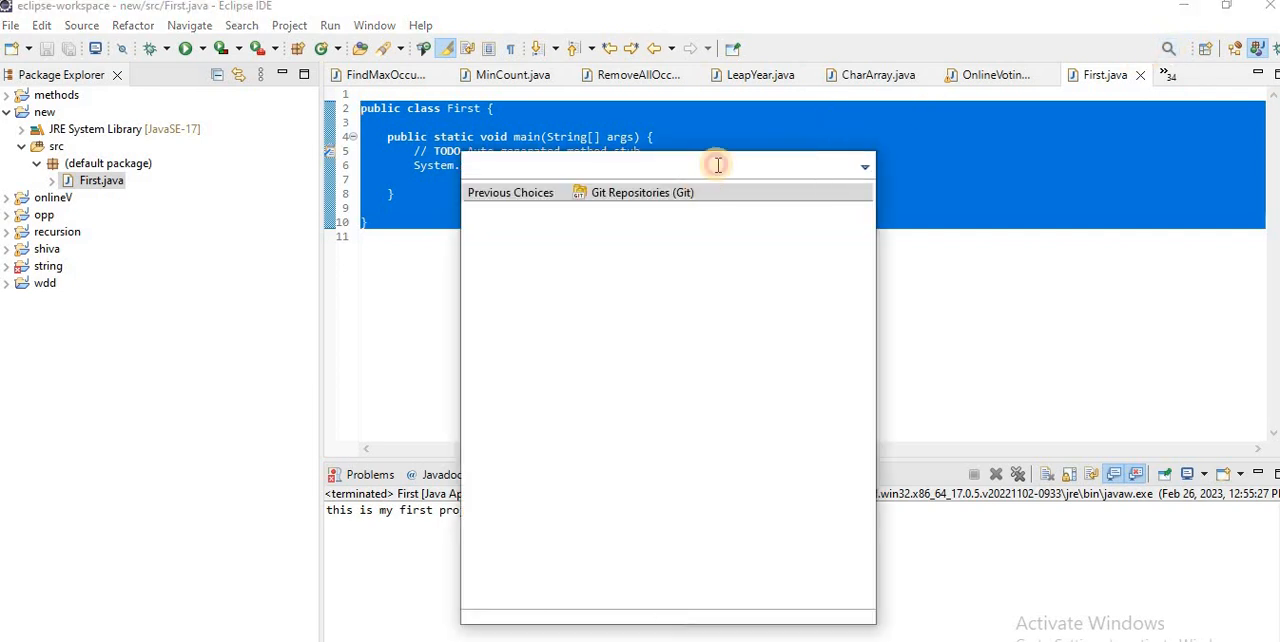
pyautogui.write('ig')
pyautogui.press('BackSpace')
pyautogui.press('BackSpace')
pyautogui.write('g')
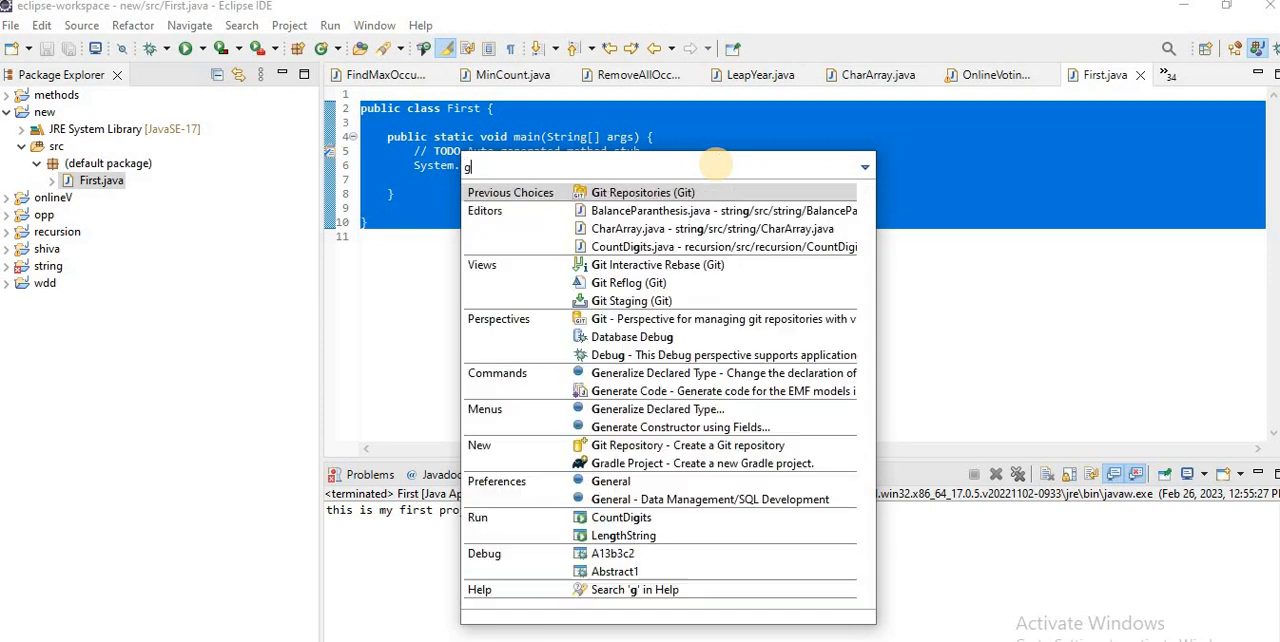
pyautogui.write('it')
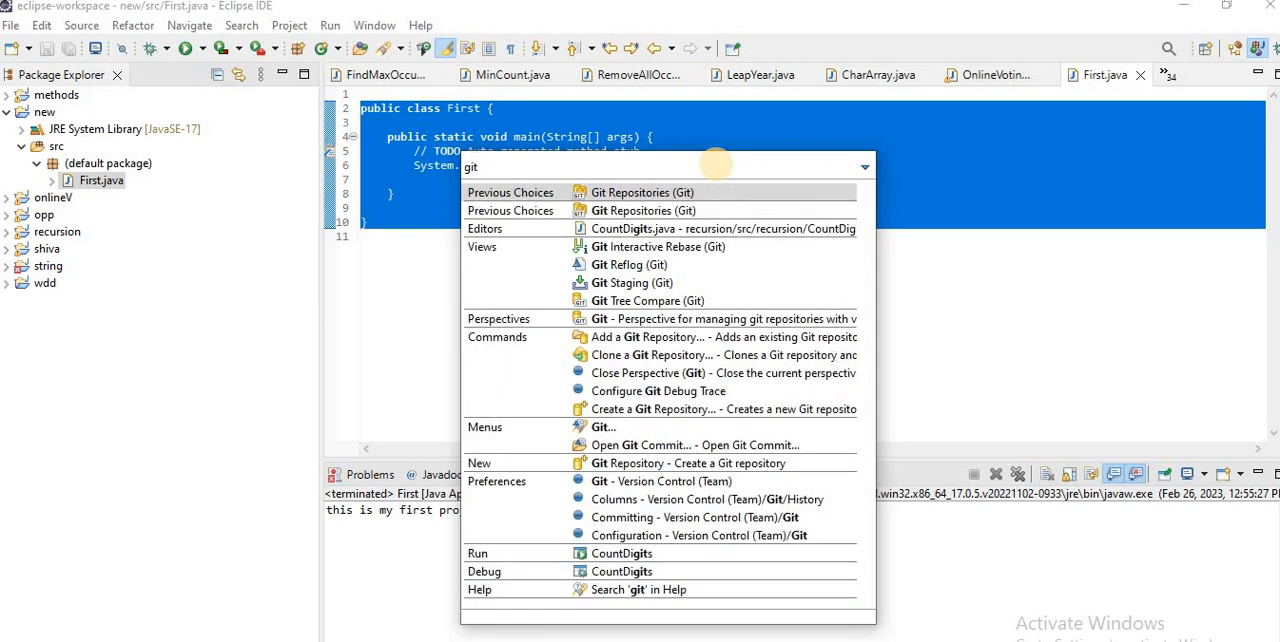
pyautogui.click(626, 192)
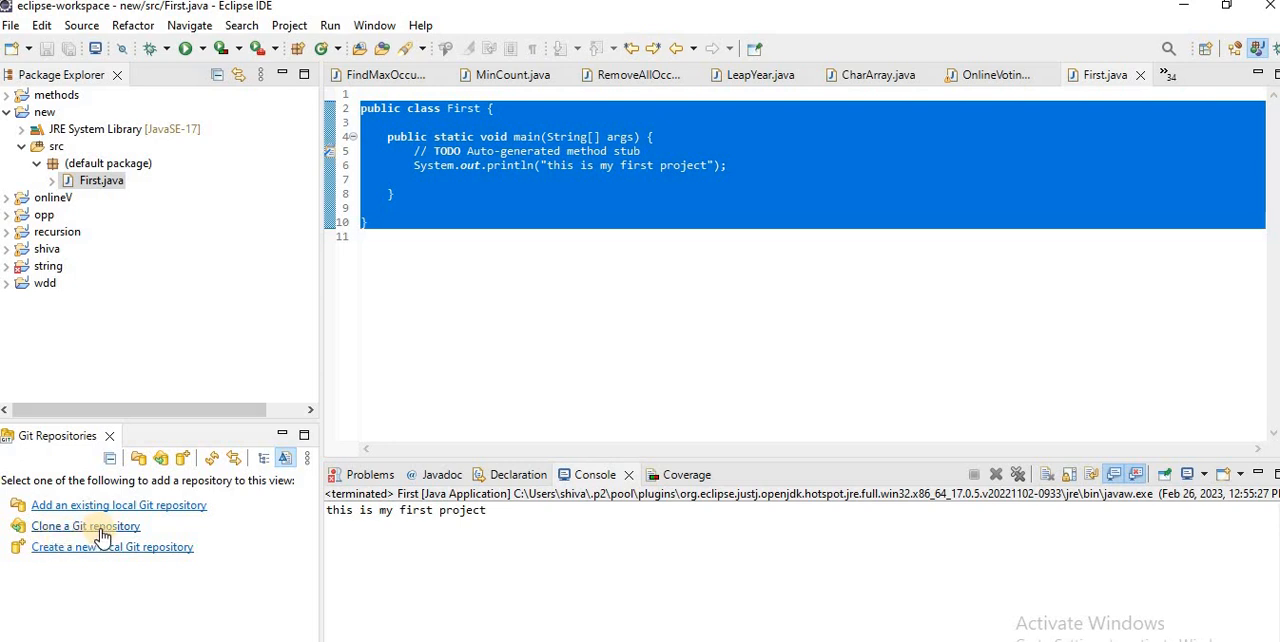
# Step: Start cloning a Git repository, using the "first" repository's HTTPS URL copied from GitHub as the source URI
pyautogui.click(101, 531)
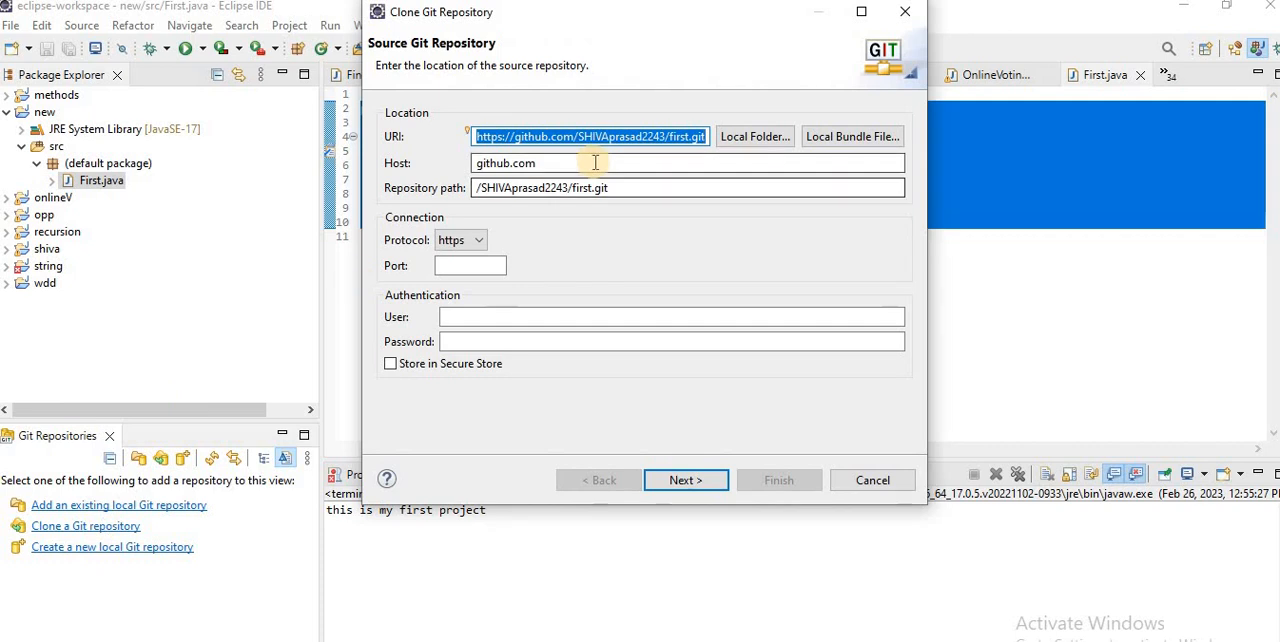
pyautogui.moveTo(798, 640)
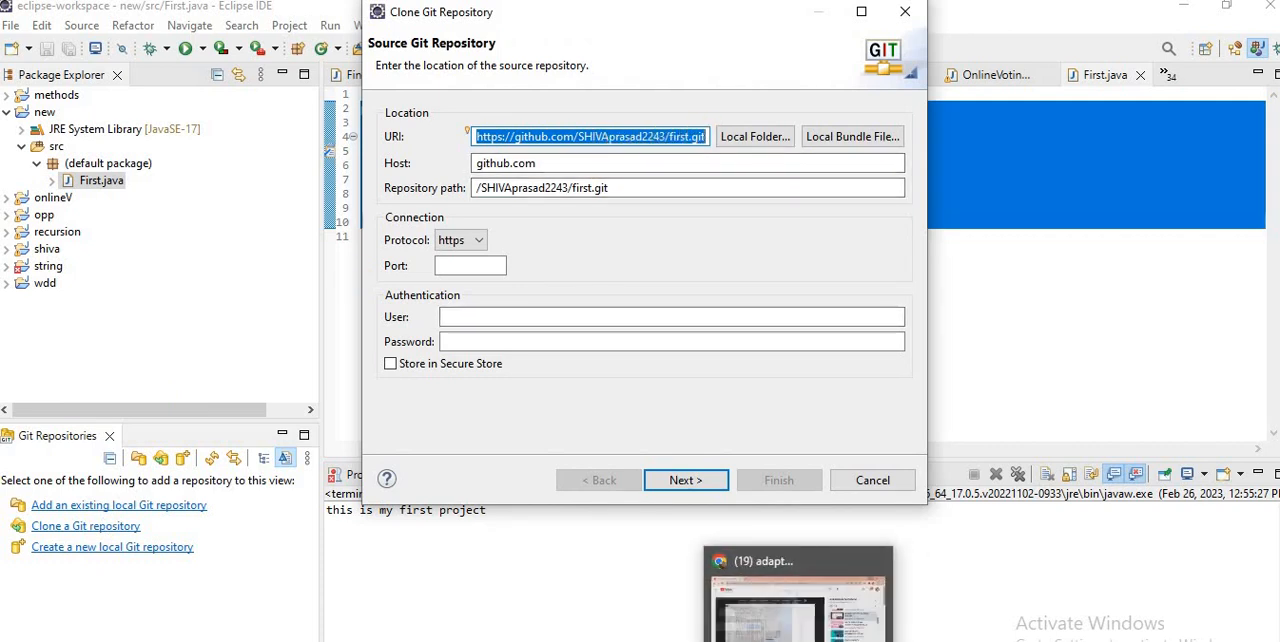
pyautogui.click(760, 600)
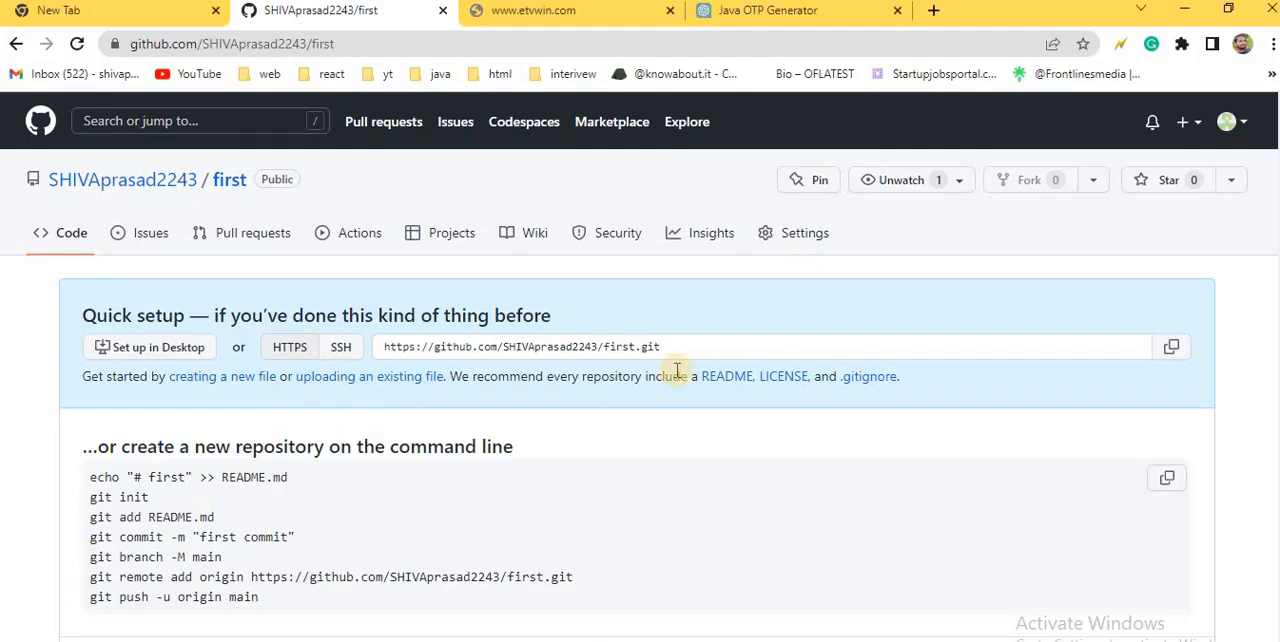
pyautogui.click(622, 346)
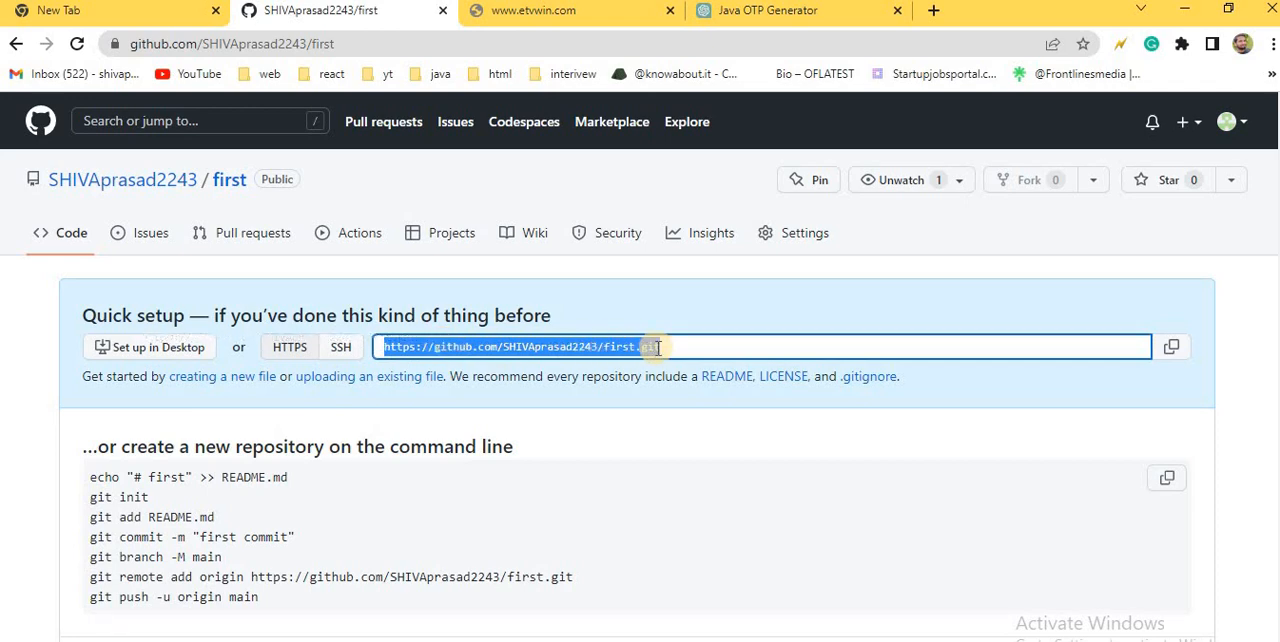
pyautogui.hotkey('alt', 'Tab')
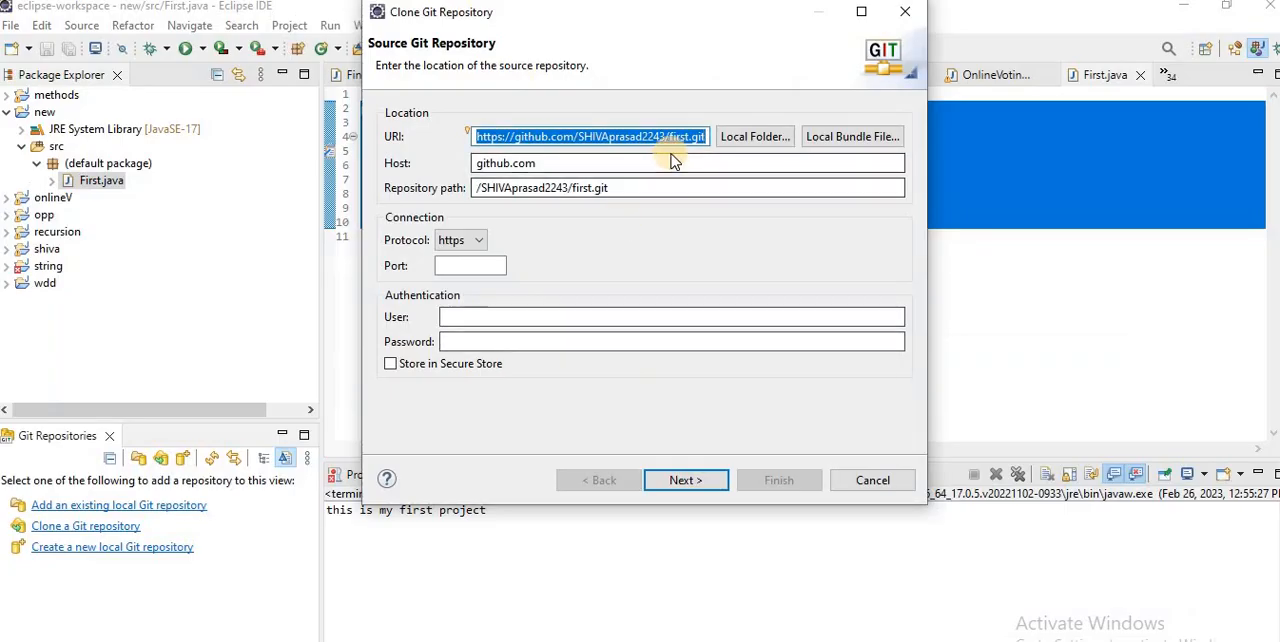
pyautogui.hotkey('ctrl', 'v')
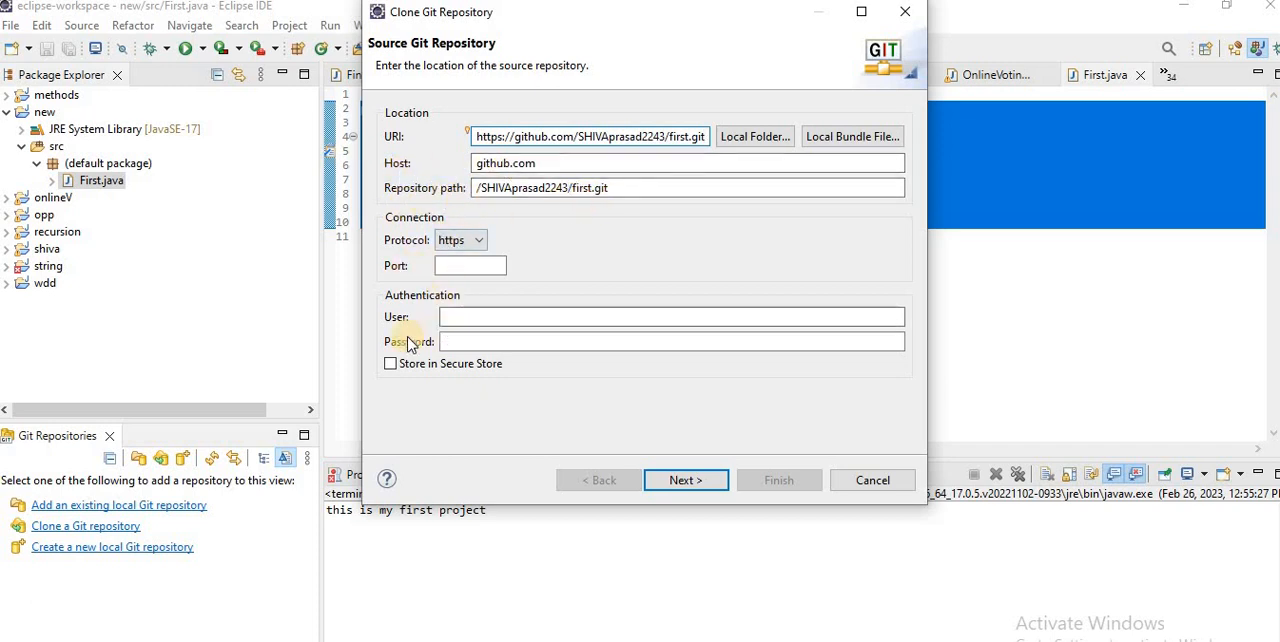
# Step: Copy the account's username from GitHub and enter it as the authentication user for the clone in Eclipse
pyautogui.click(492, 317)
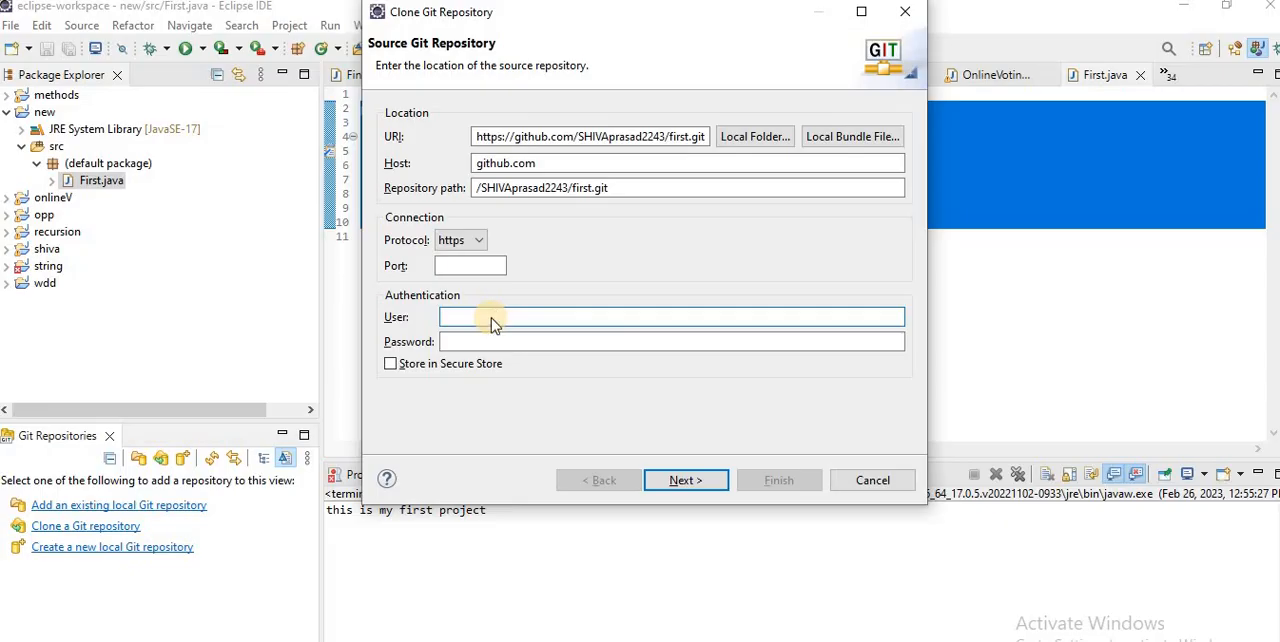
pyautogui.hotkey('alt', 'Tab')
pyautogui.click(1236, 121)
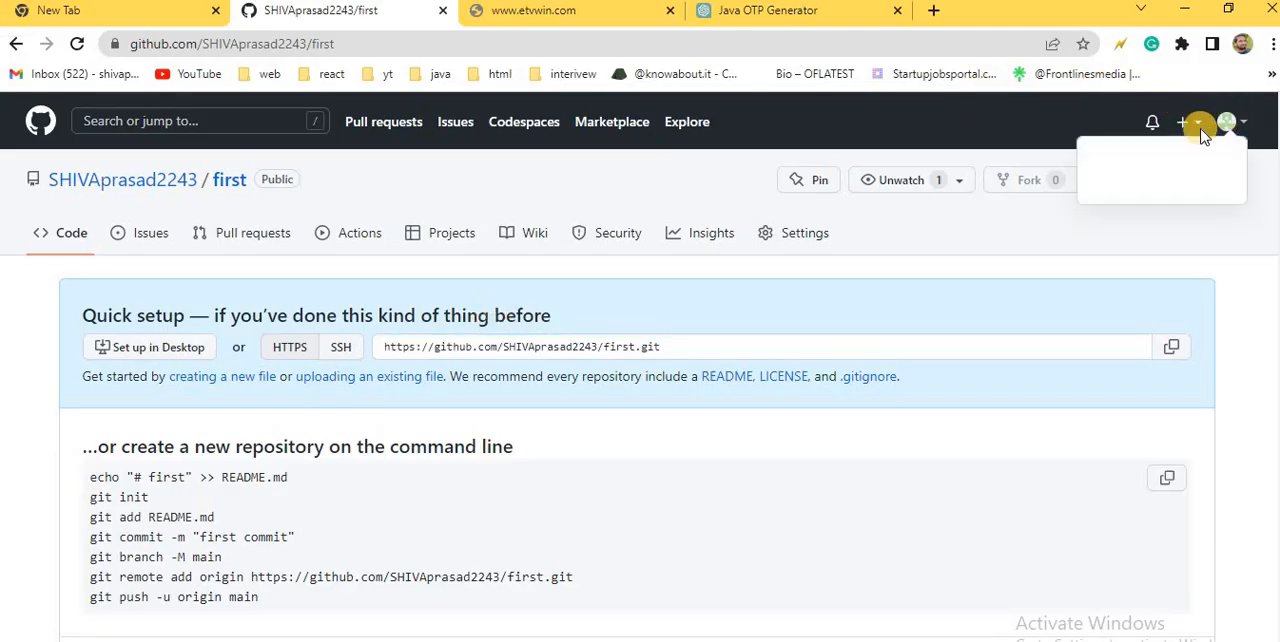
pyautogui.moveTo(1157, 172)
pyautogui.mouseDown()
pyautogui.moveTo(1163, 186)
pyautogui.moveTo(1145, 192)
pyautogui.mouseUp()
pyautogui.hotkey('alt', 'Tab')
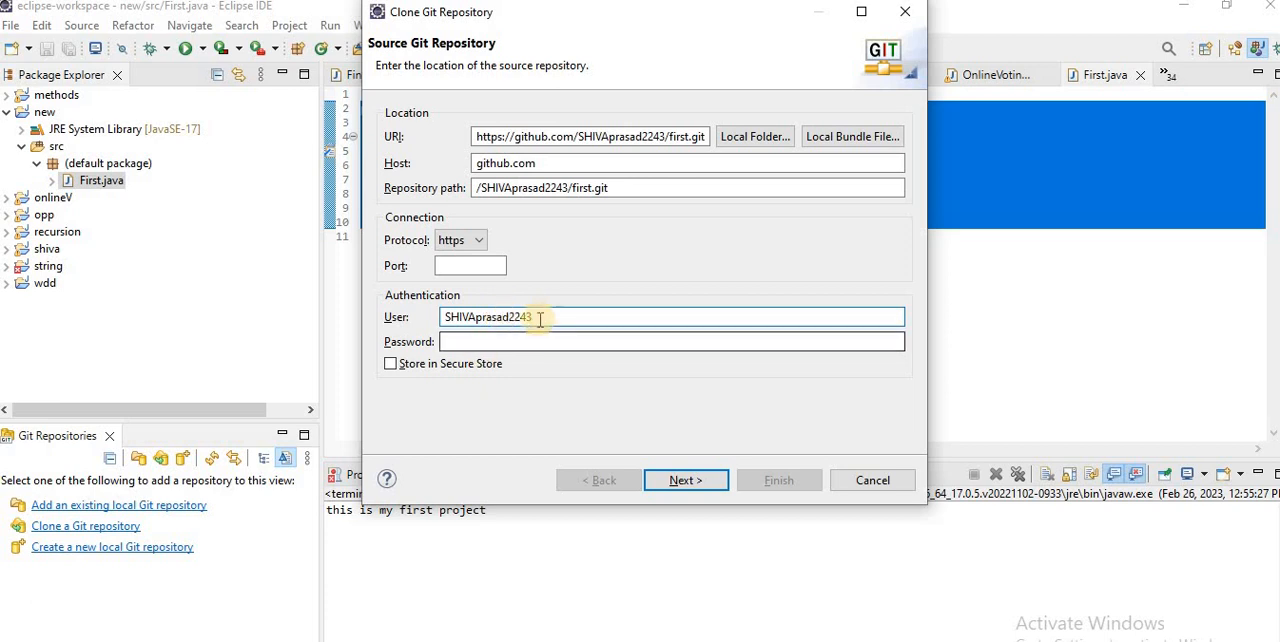
# Step: For the clone's password, open GitHub's developer settings and show the classic personal access tokens
pyautogui.click(520, 340)
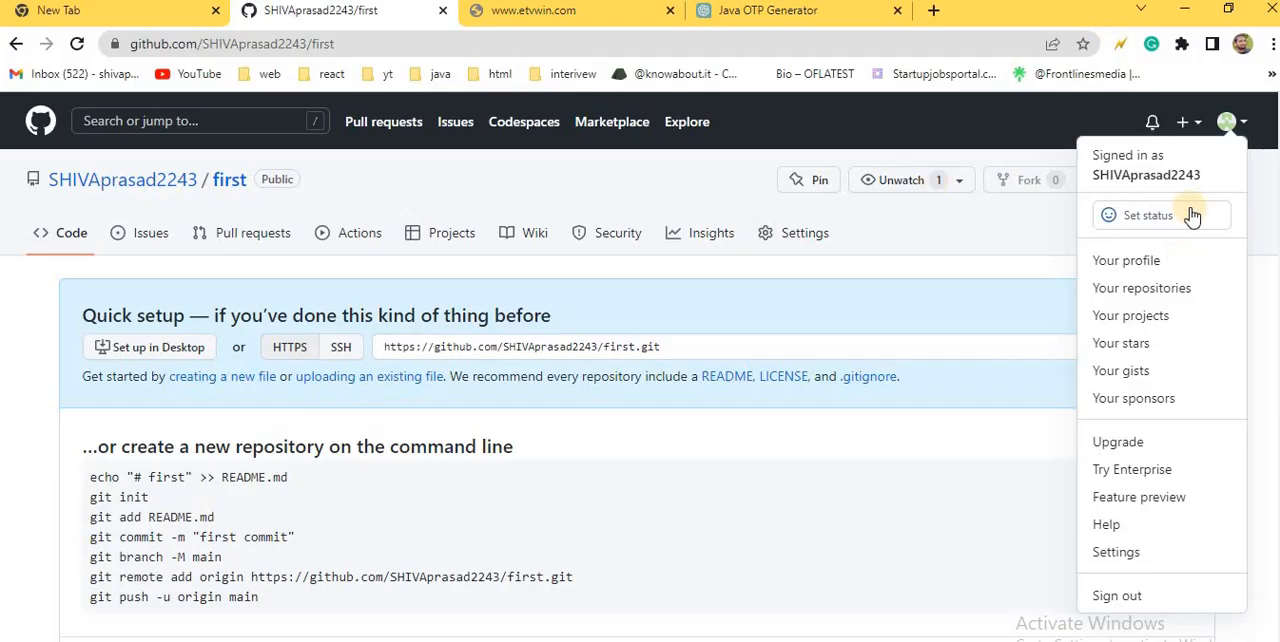
pyautogui.click(1178, 558)
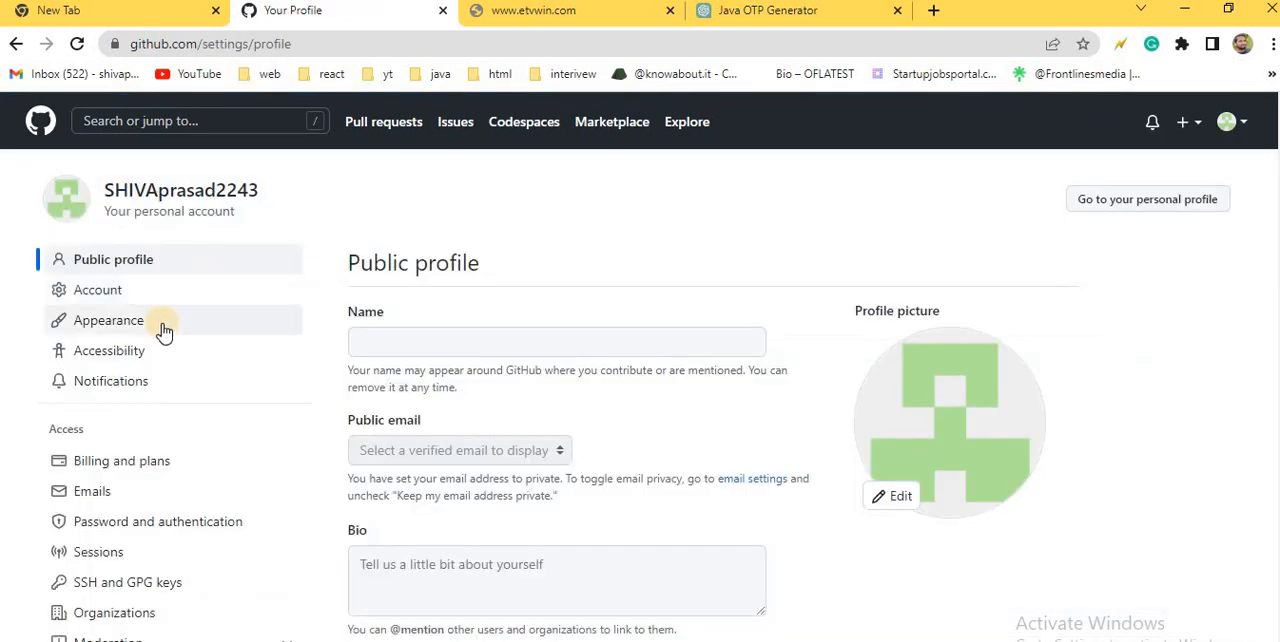
pyautogui.scroll(-6, 163, 329)
pyautogui.scroll(-2, 112, 501)
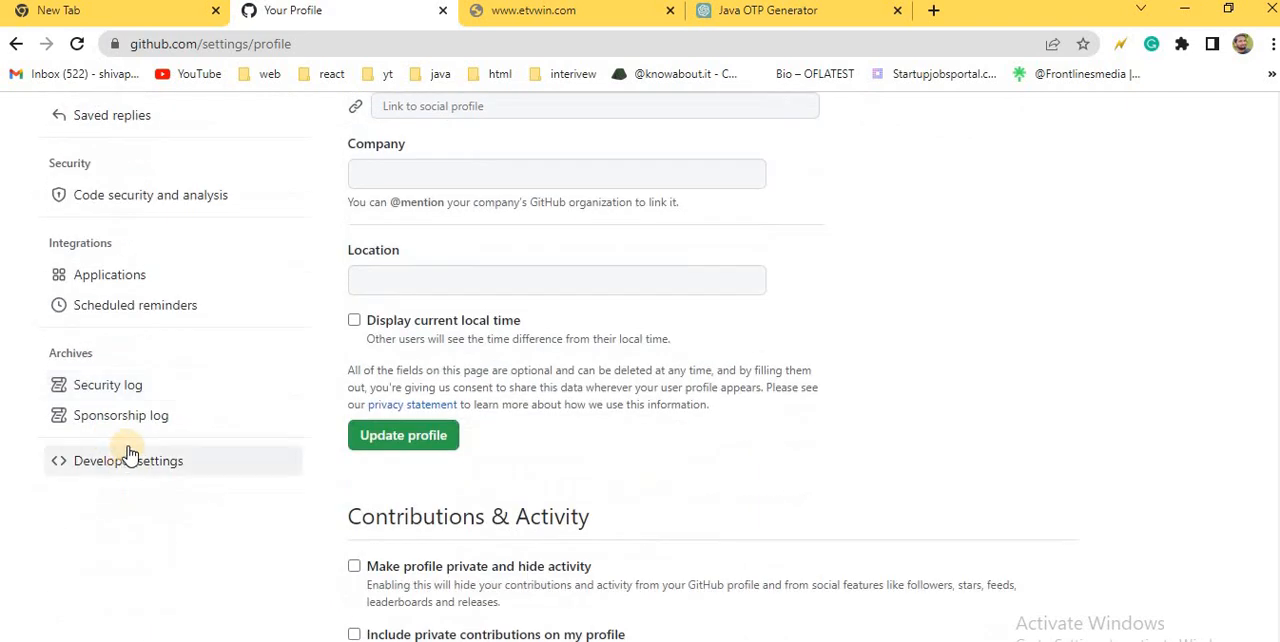
pyautogui.click(137, 467)
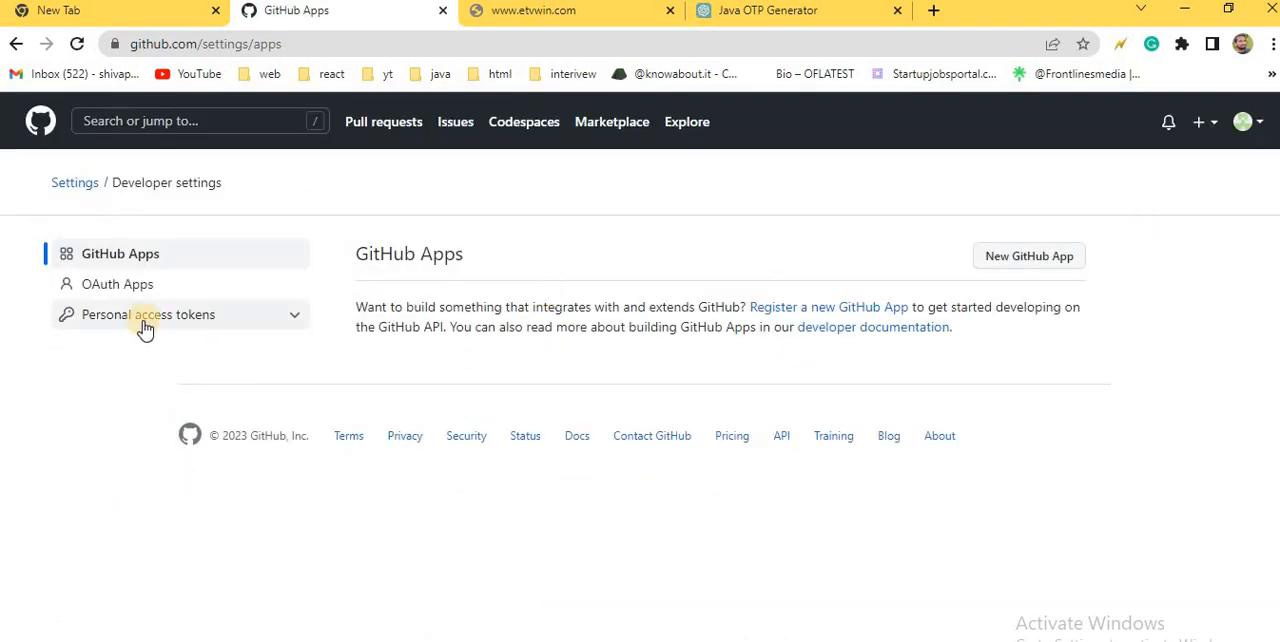
pyautogui.click(145, 320)
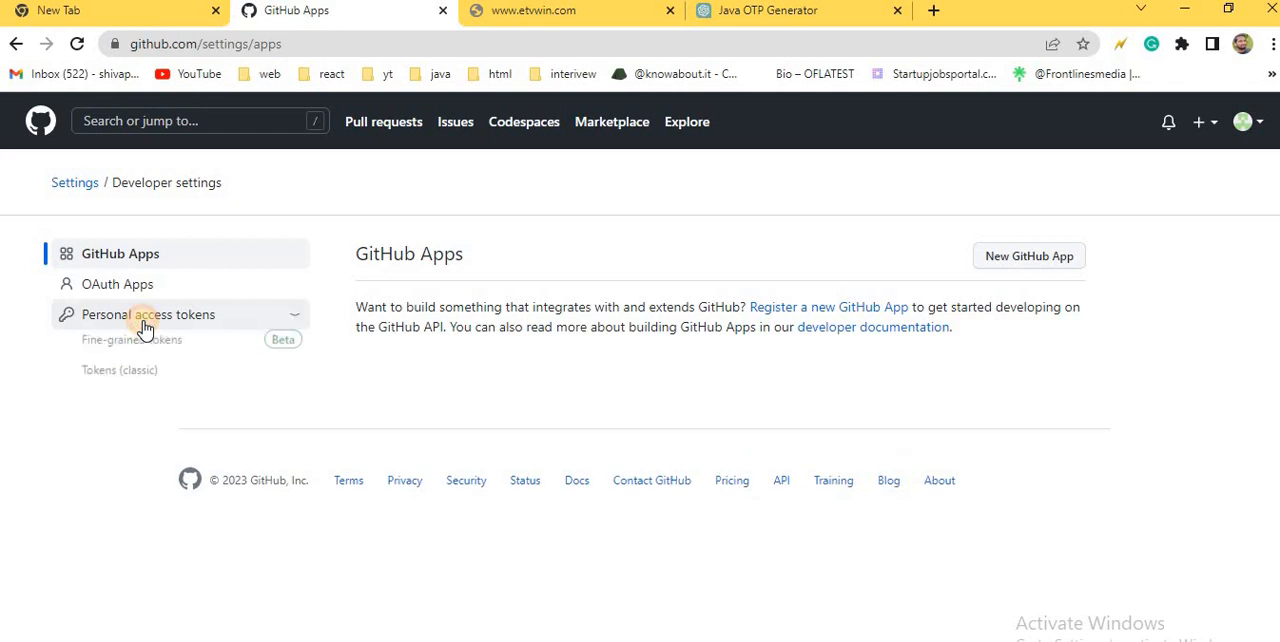
pyautogui.click(120, 378)
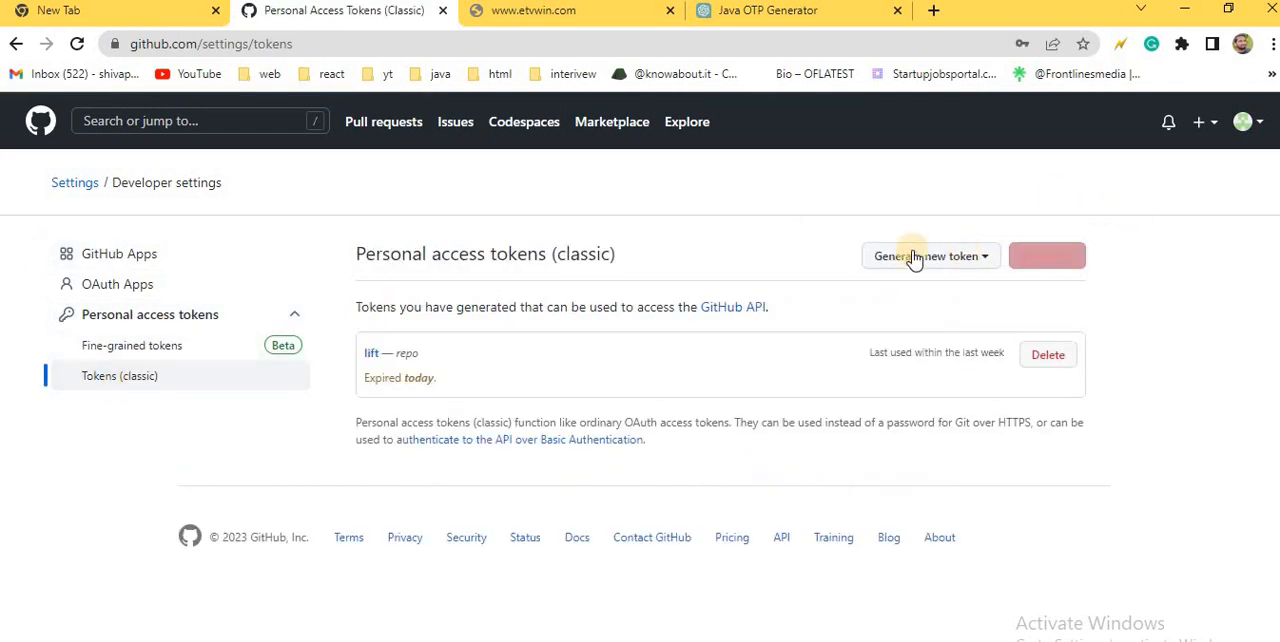
# Step: Start generating a new classic personal access token and confirm access with the account password
pyautogui.click(940, 258)
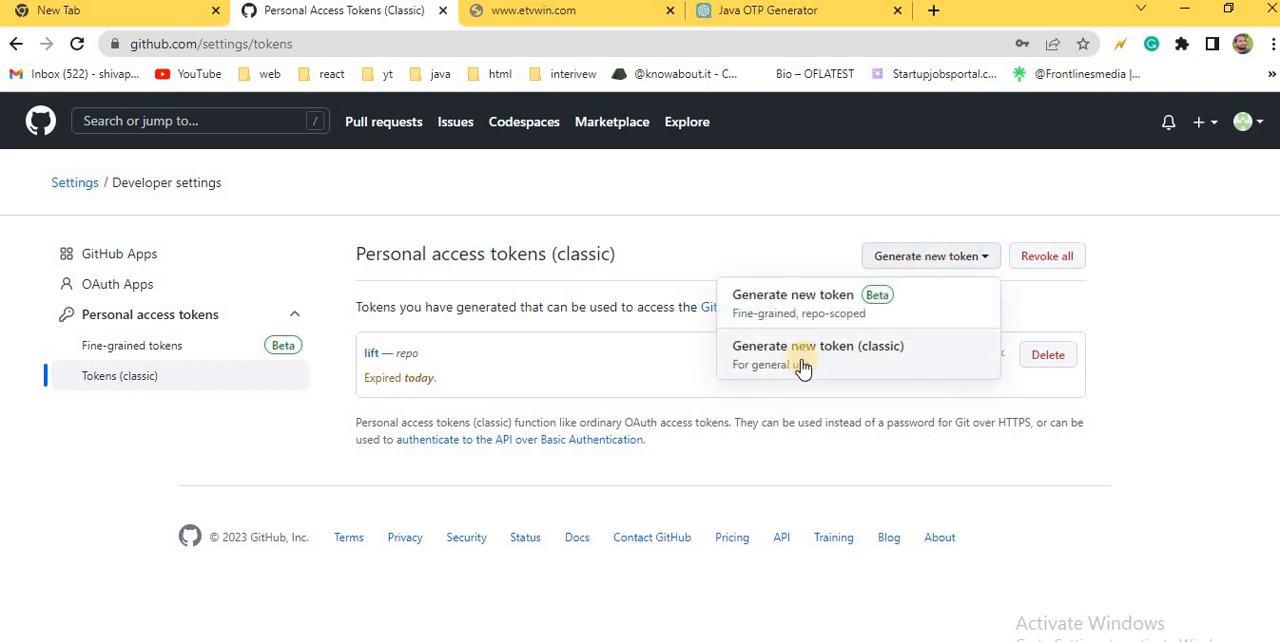
pyautogui.click(866, 360)
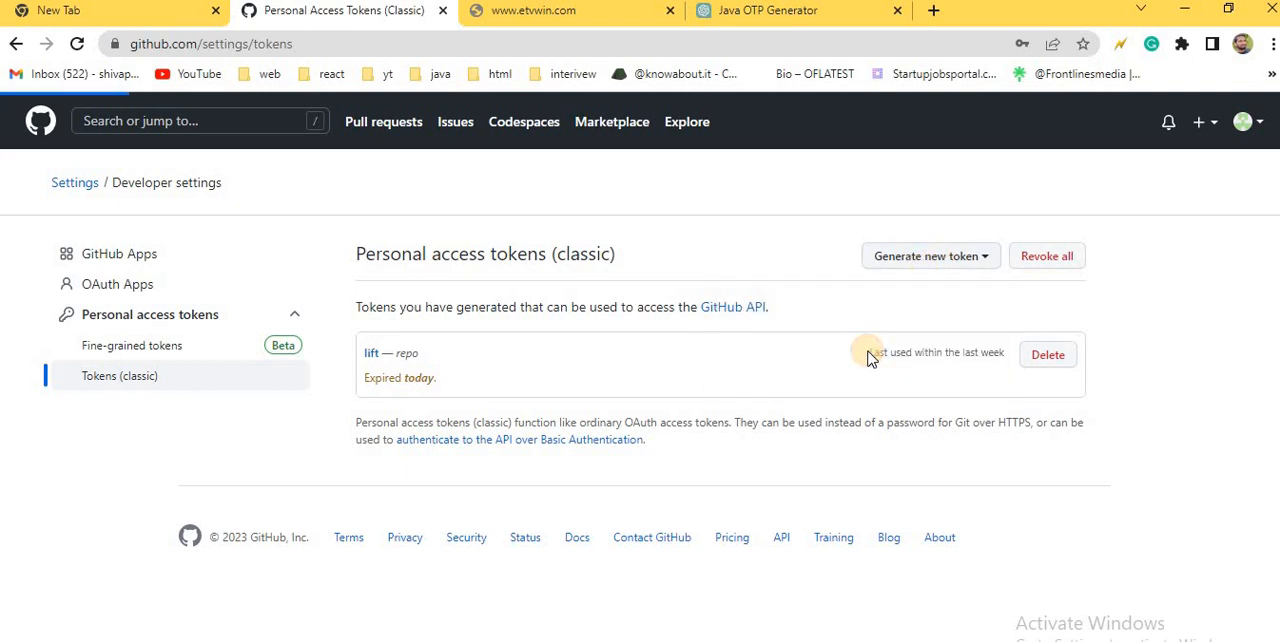
pyautogui.click(620, 302)
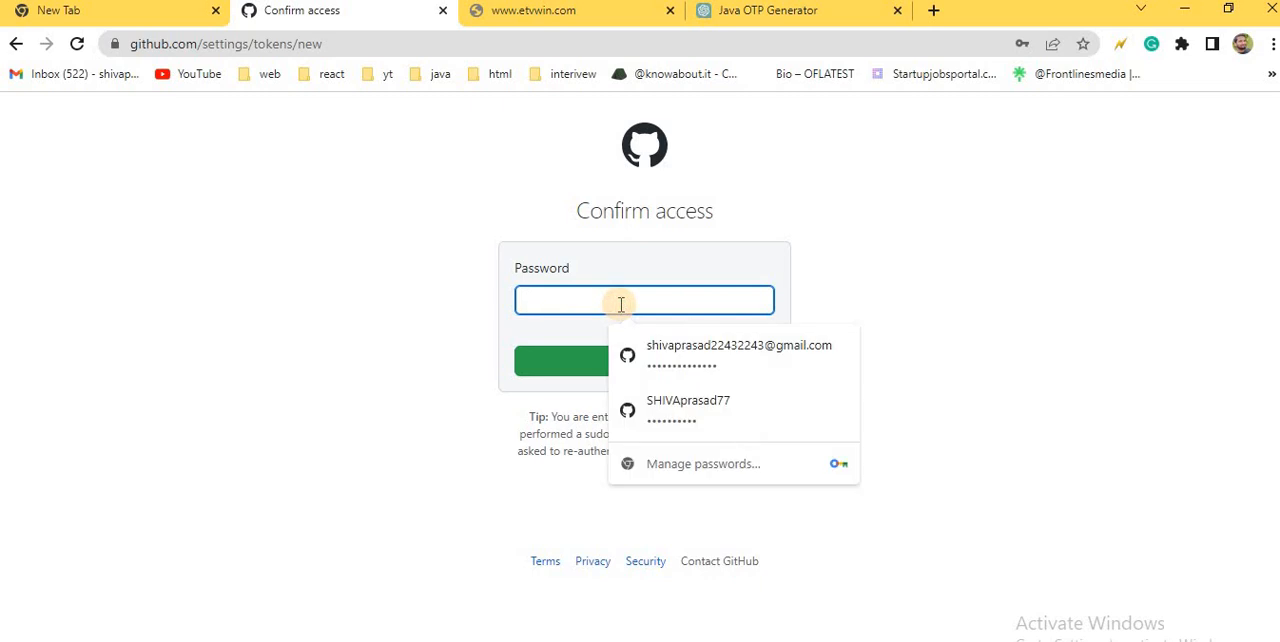
pyautogui.write('•••')
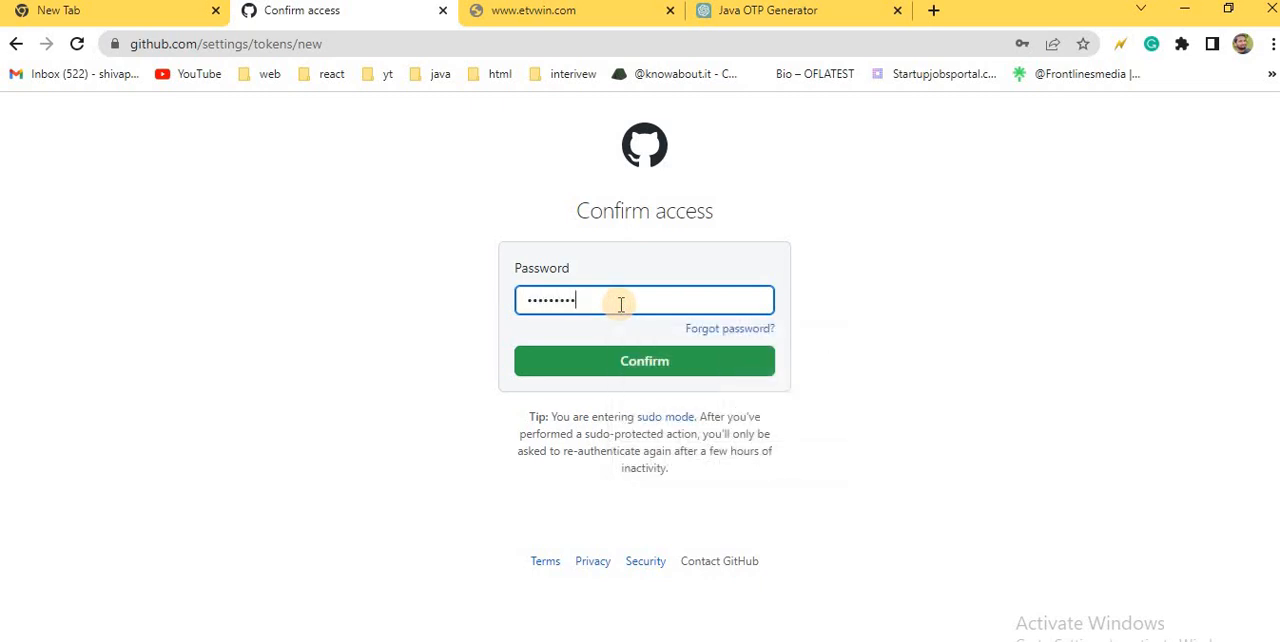
pyautogui.click(627, 360)
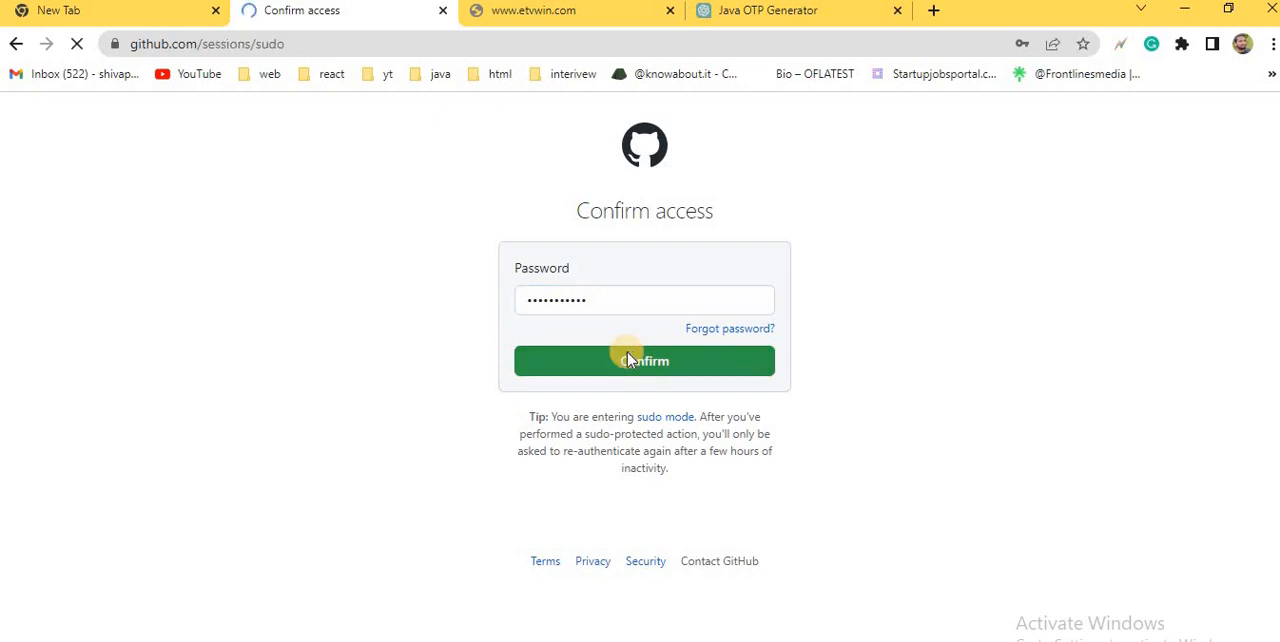
pyautogui.click(629, 358)
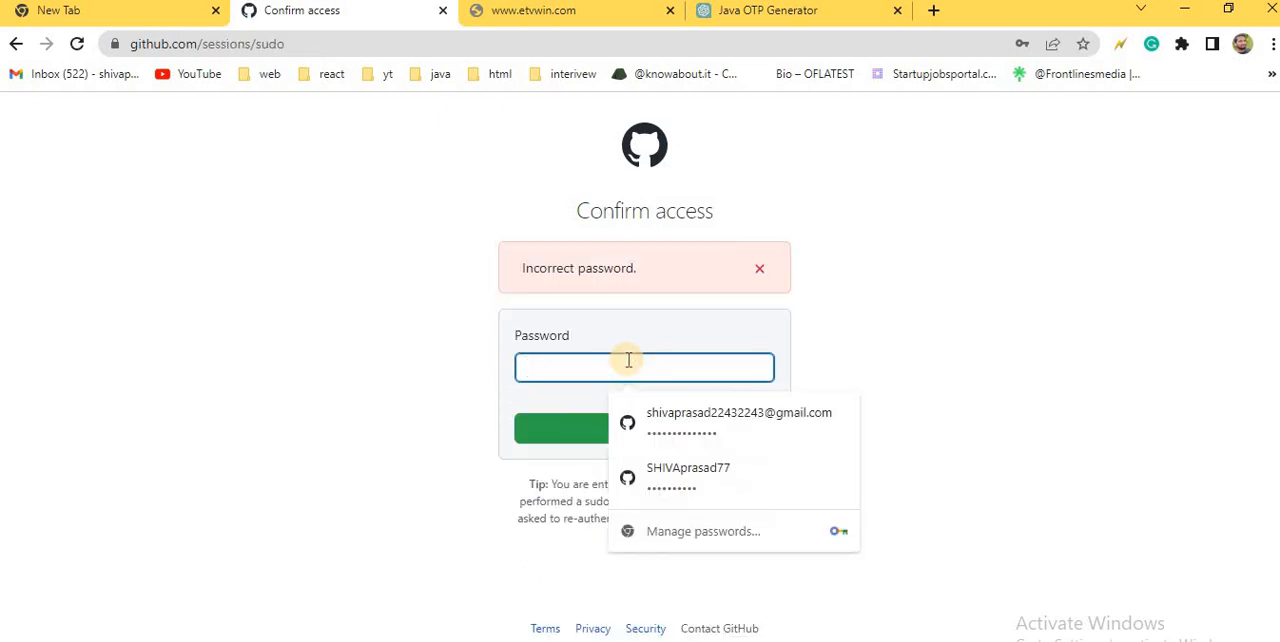
pyautogui.write('•')
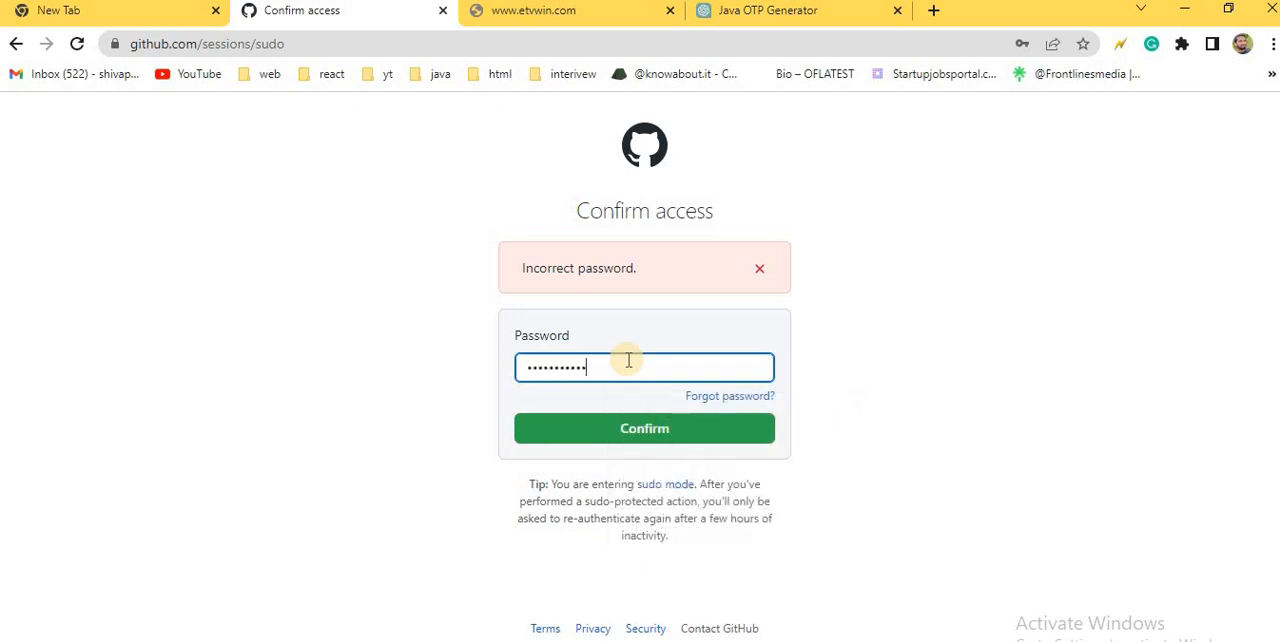
pyautogui.write('•')
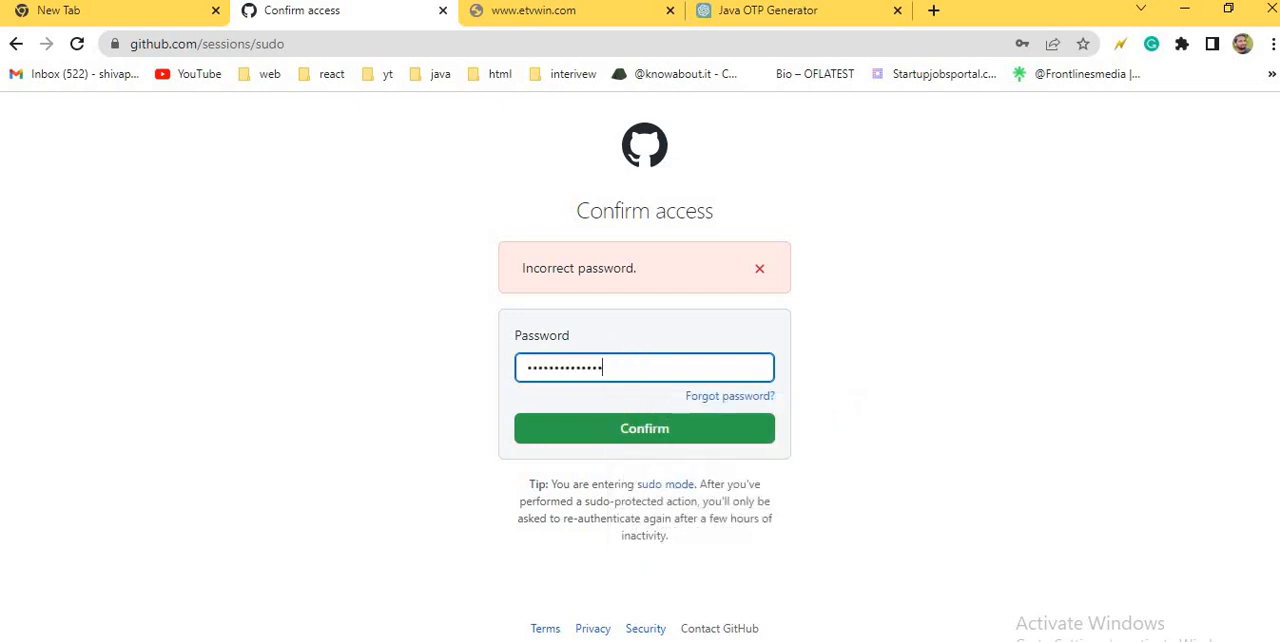
pyautogui.click(659, 431)
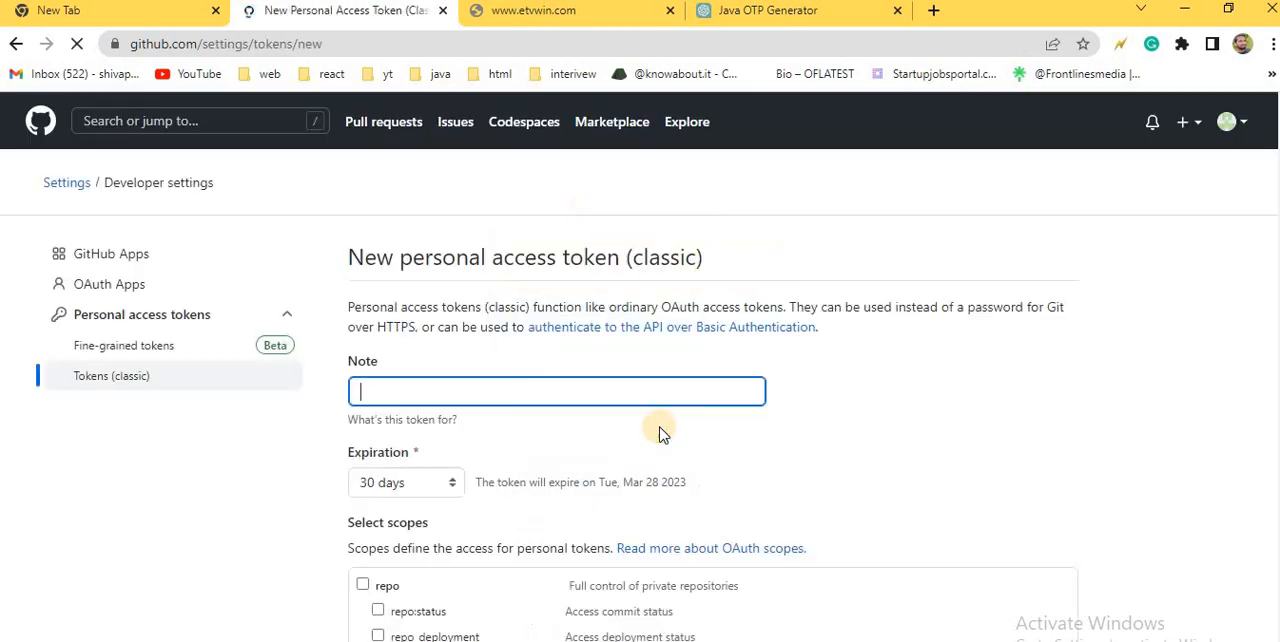
# Step: Enter "first" as the token's note and set a custom expiration date of 02/27/2023
pyautogui.click(479, 392)
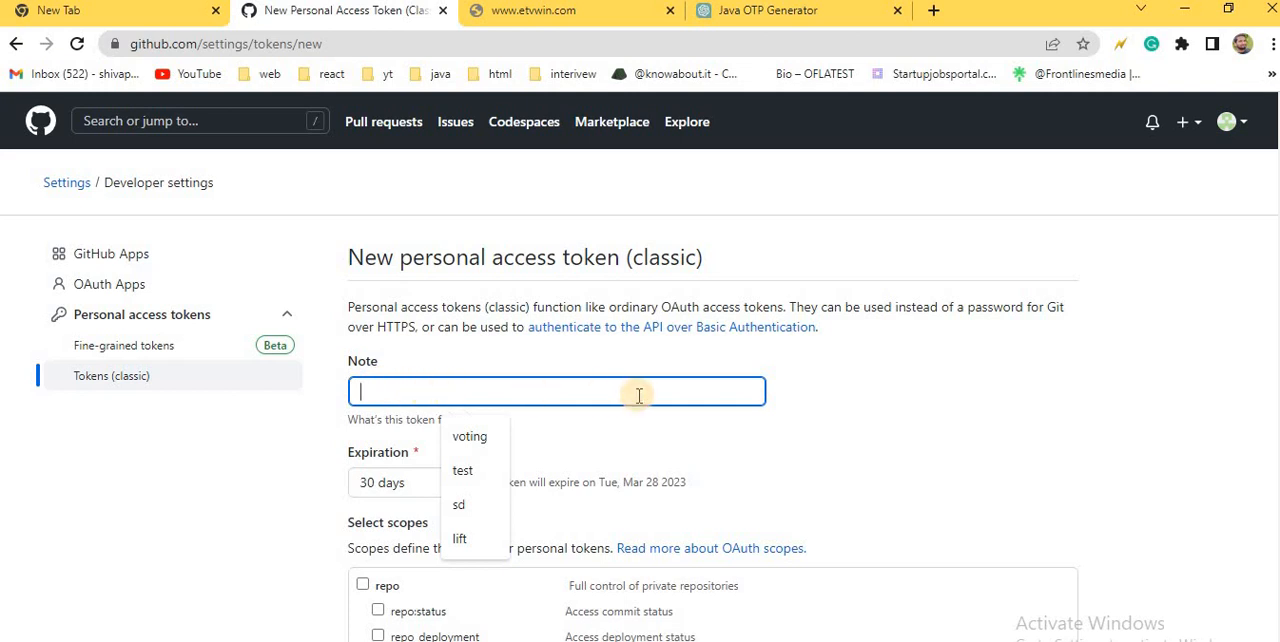
pyautogui.write('first')
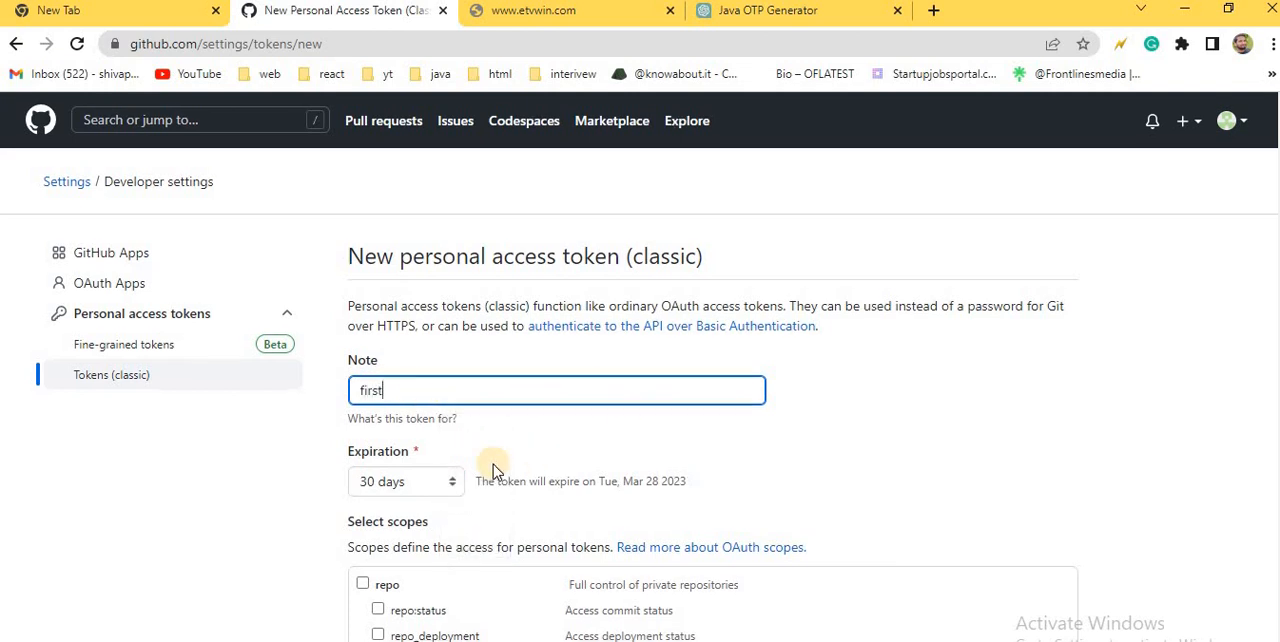
pyautogui.scroll(-2, 490, 465)
pyautogui.click(447, 296)
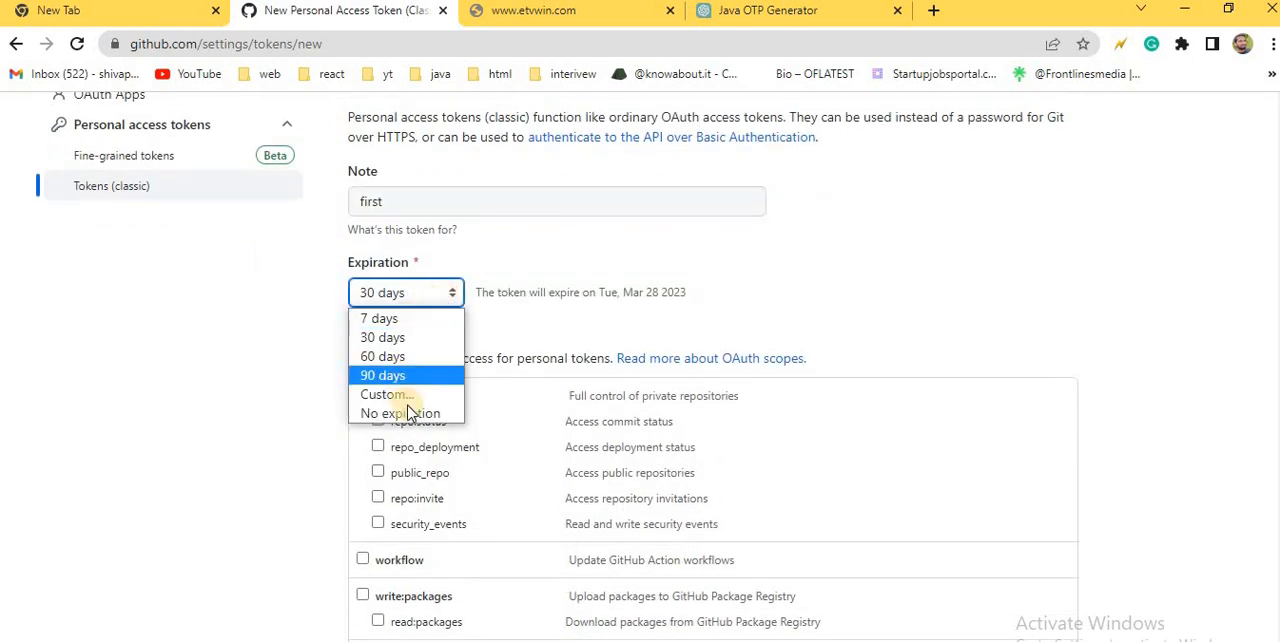
pyautogui.click(409, 413)
pyautogui.click(411, 294)
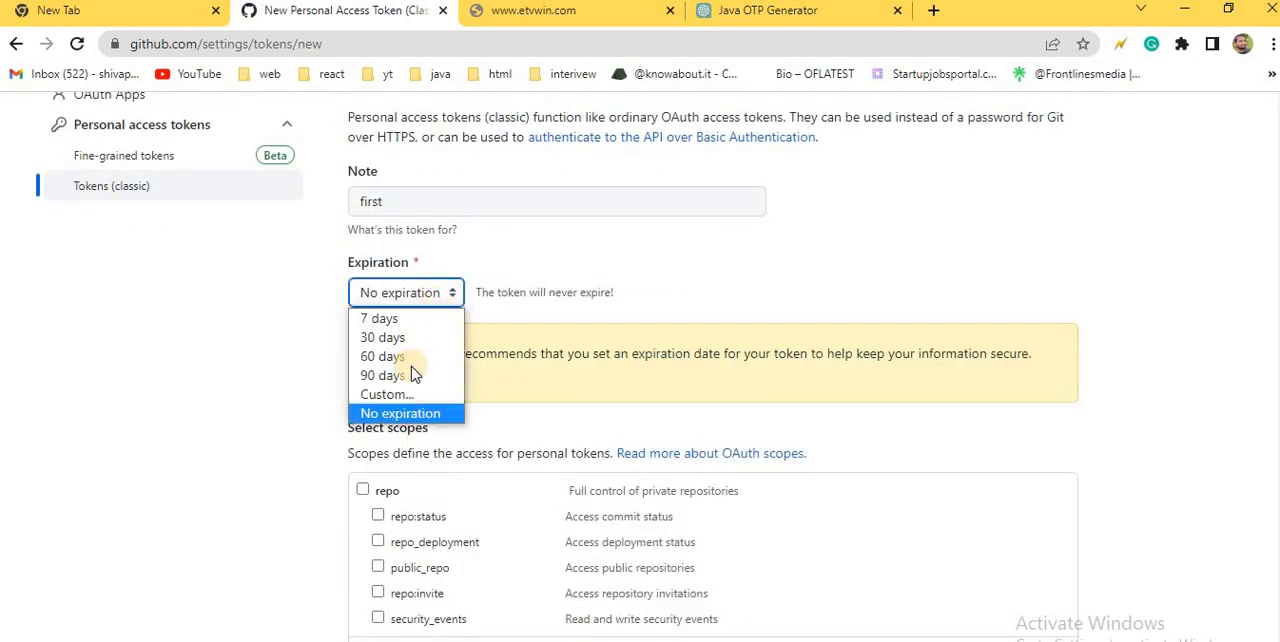
pyautogui.click(409, 395)
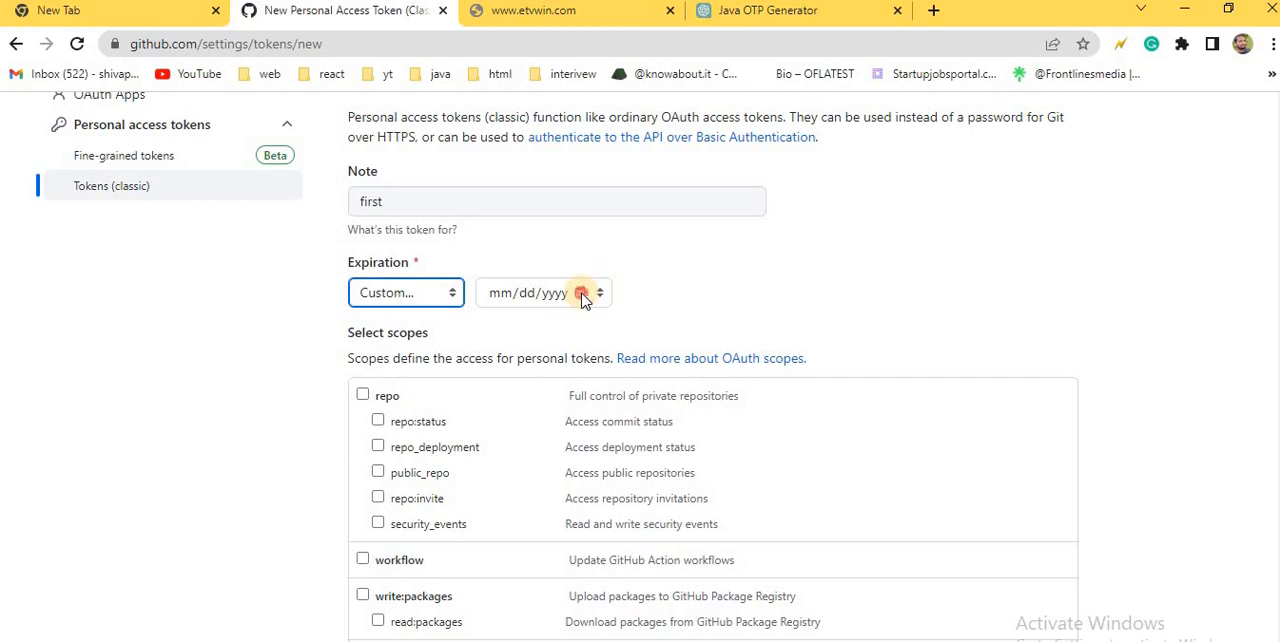
pyautogui.click(580, 293)
pyautogui.click(525, 497)
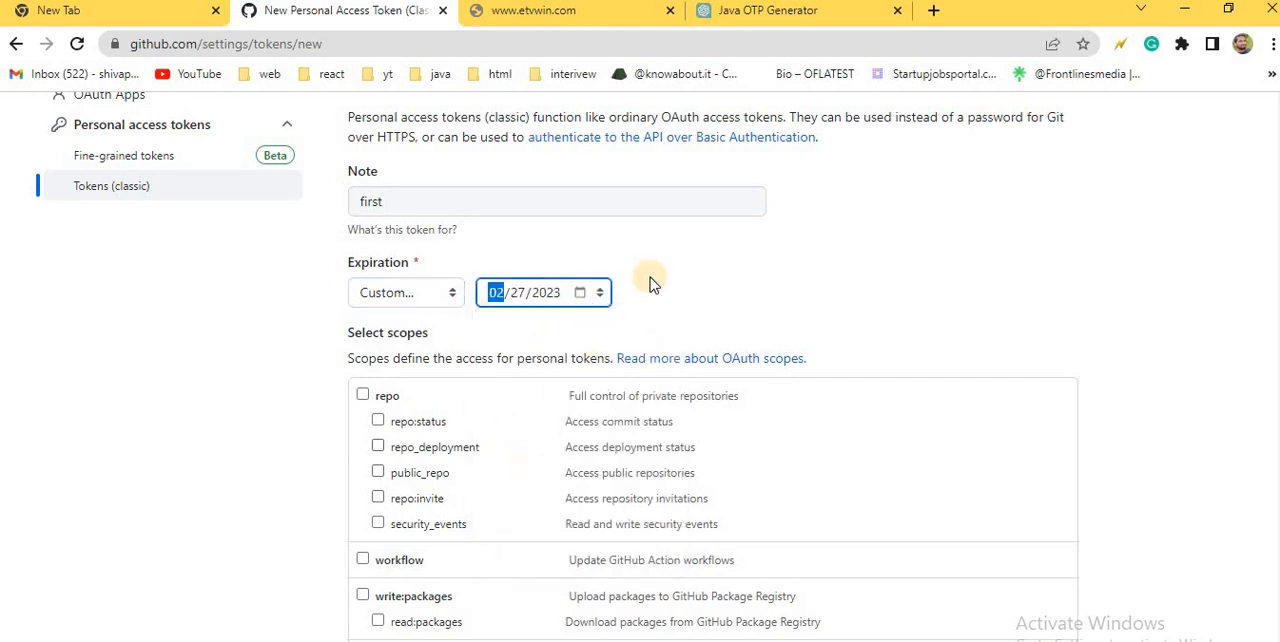
# Step: Grant the token the full repo scope and generate it
pyautogui.scroll(-1, 614, 297)
pyautogui.click(363, 299)
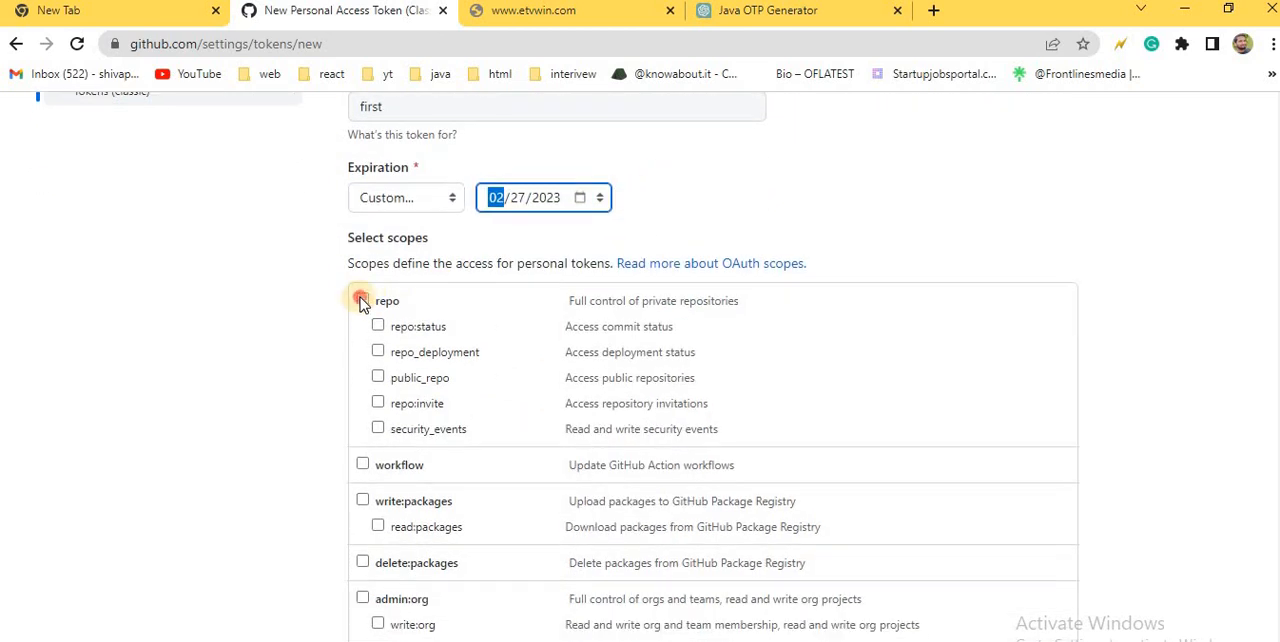
pyautogui.scroll(-4, 485, 312)
pyautogui.scroll(-8, 485, 318)
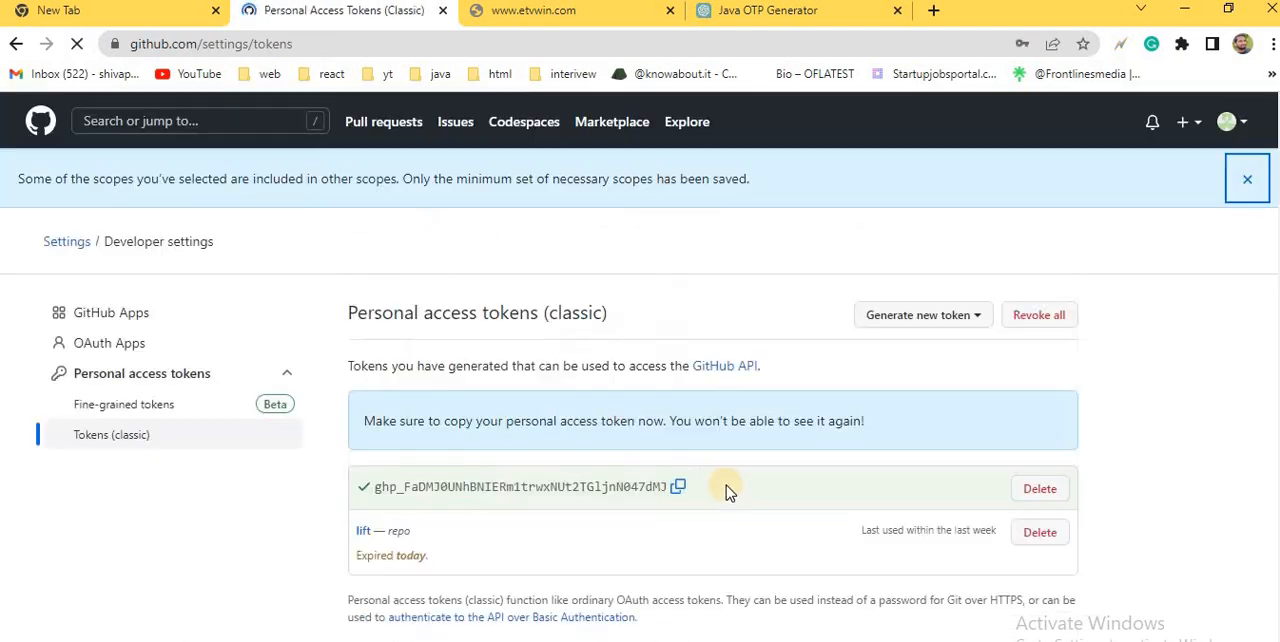
# Step: Copy the generated access token and paste it as the authentication password of the clone in Eclipse
pyautogui.scroll(-1, 600, 450)
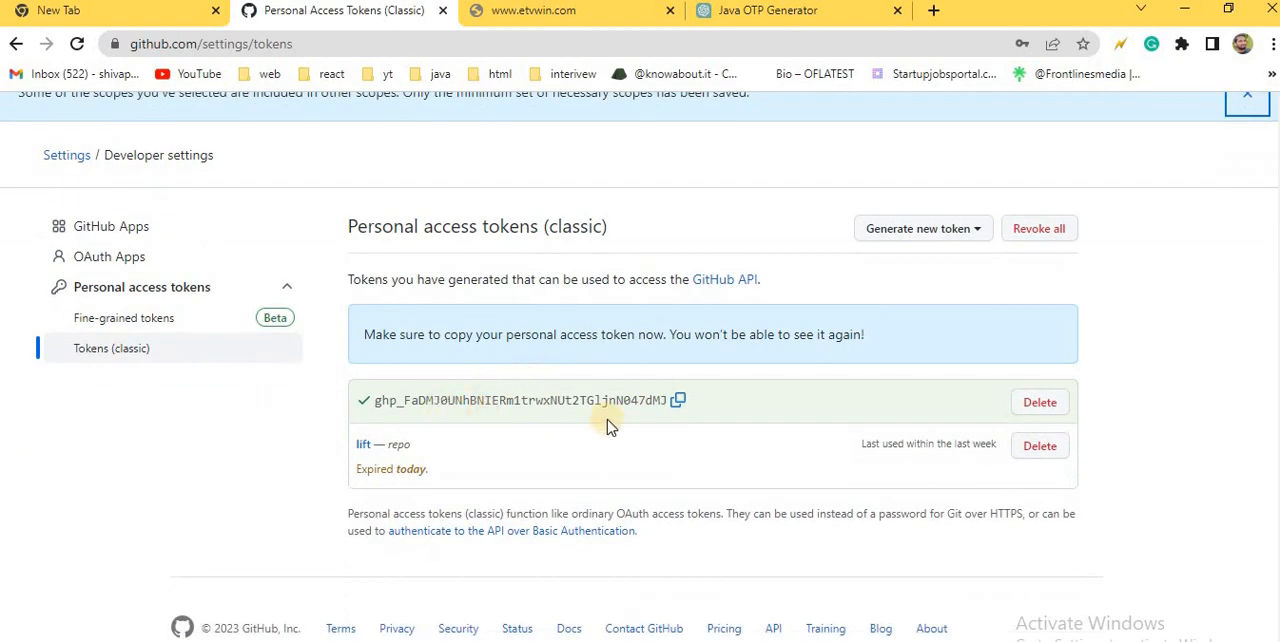
pyautogui.click(679, 402)
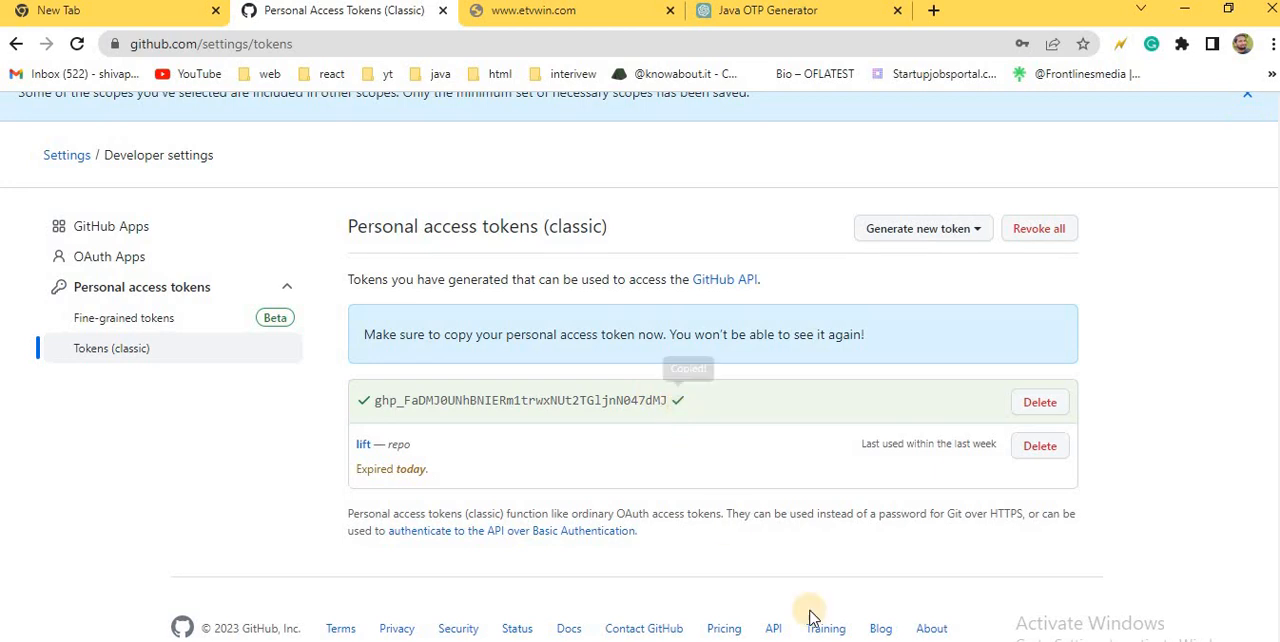
pyautogui.hotkey('alt', 'Tab')
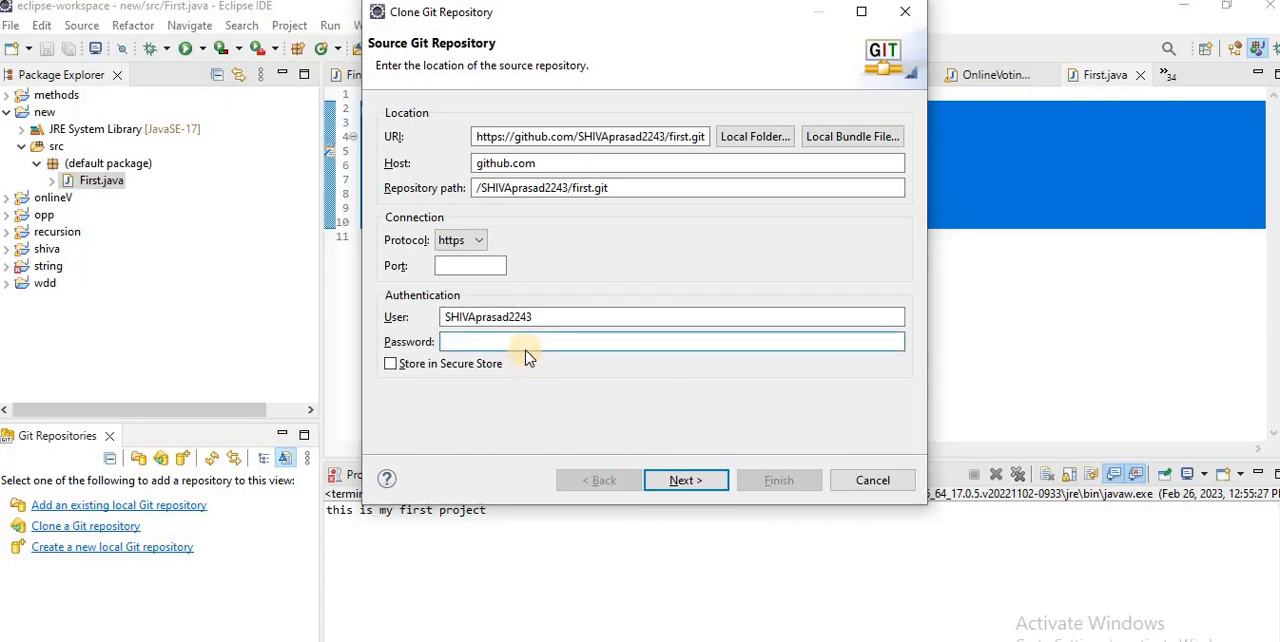
pyautogui.hotkey('ctrl', 'v')
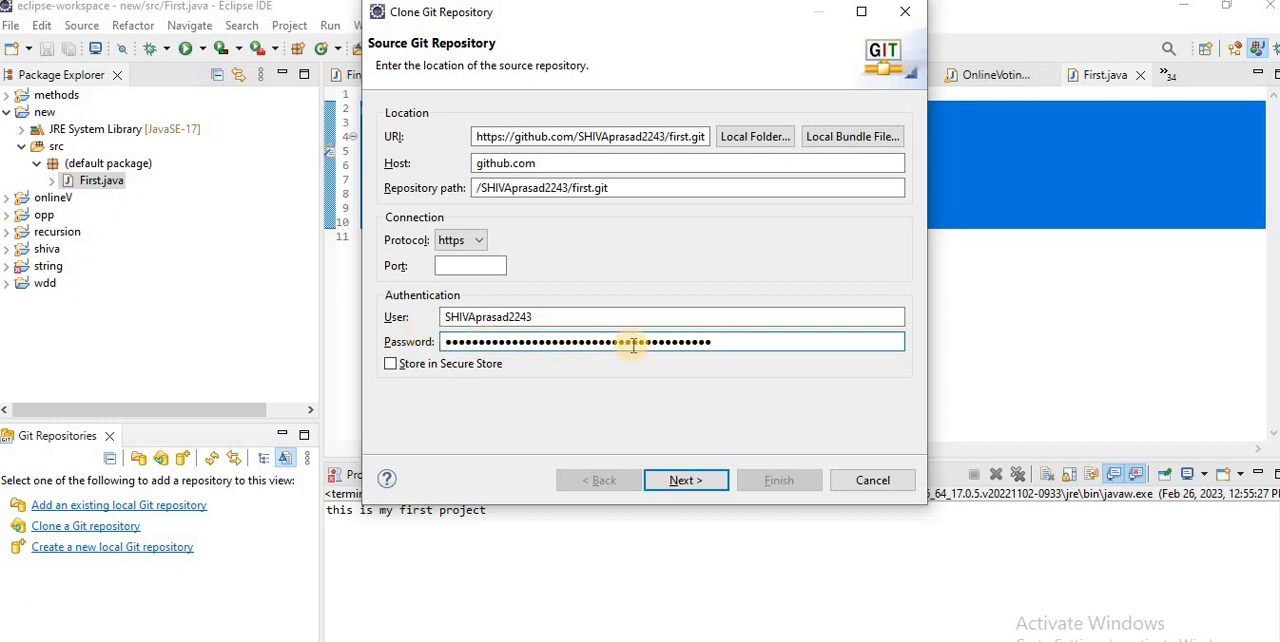
# Step: Keep the default branch selection and local destination settings, and finish cloning the "first" repository
pyautogui.click(690, 481)
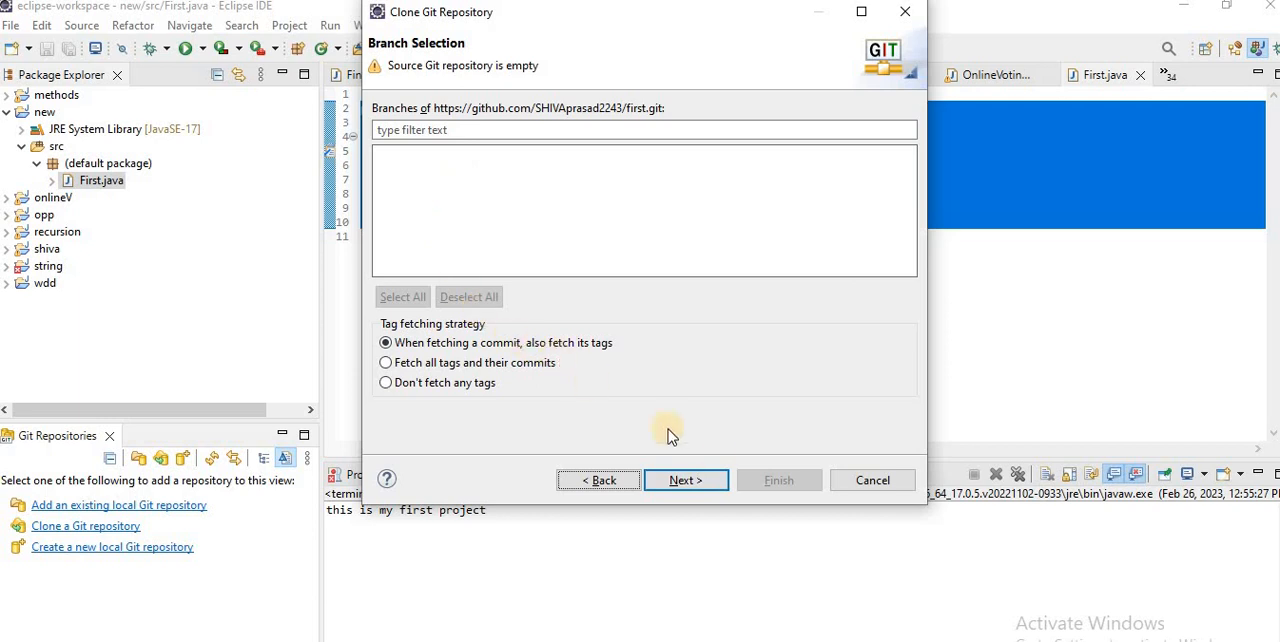
pyautogui.click(690, 481)
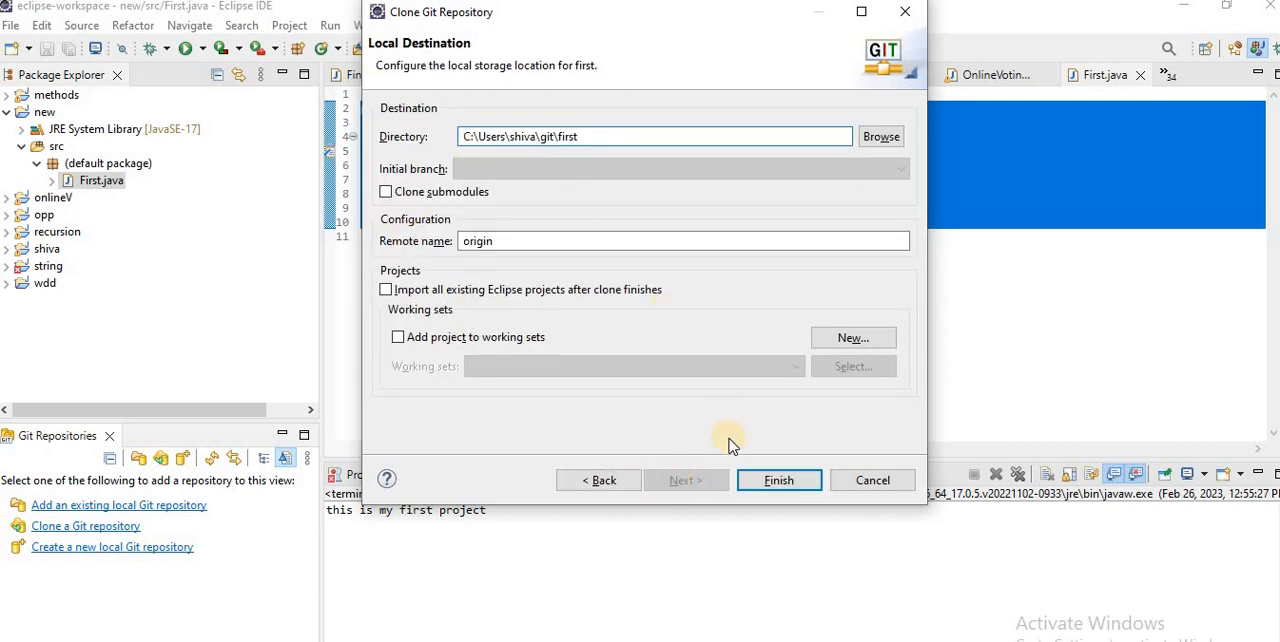
pyautogui.click(779, 482)
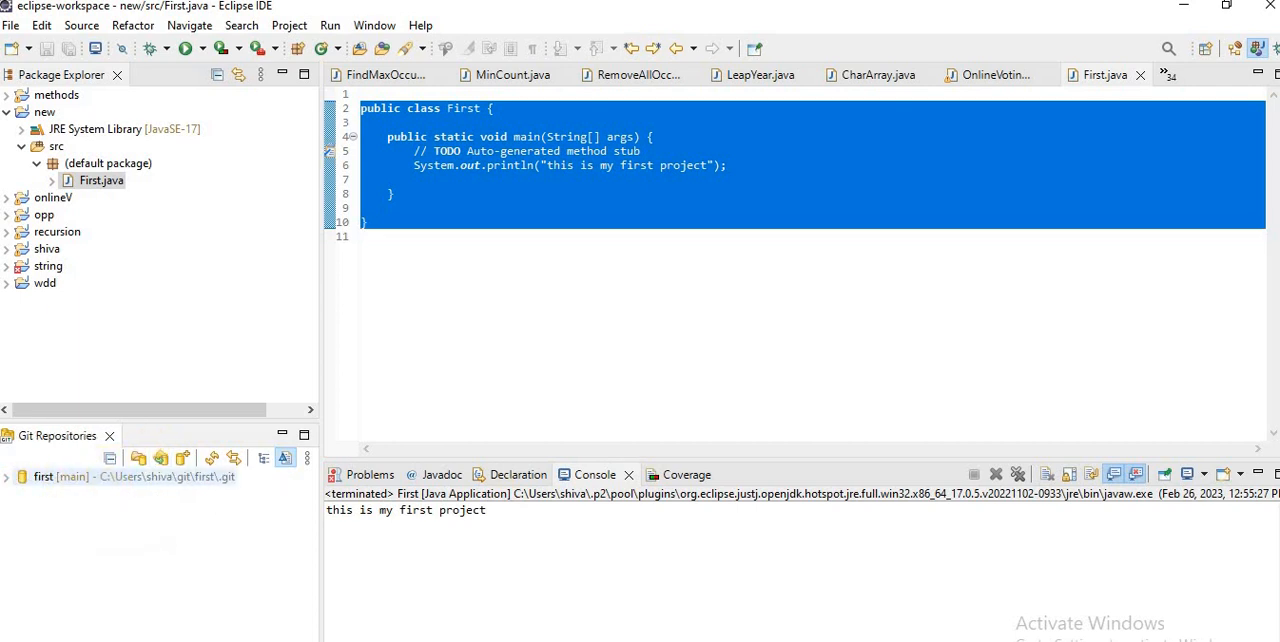
# Step: Share the "new" project through Git, using the parent folder option and creating a repository in the project's own folder
pyautogui.rightClick(40, 115)
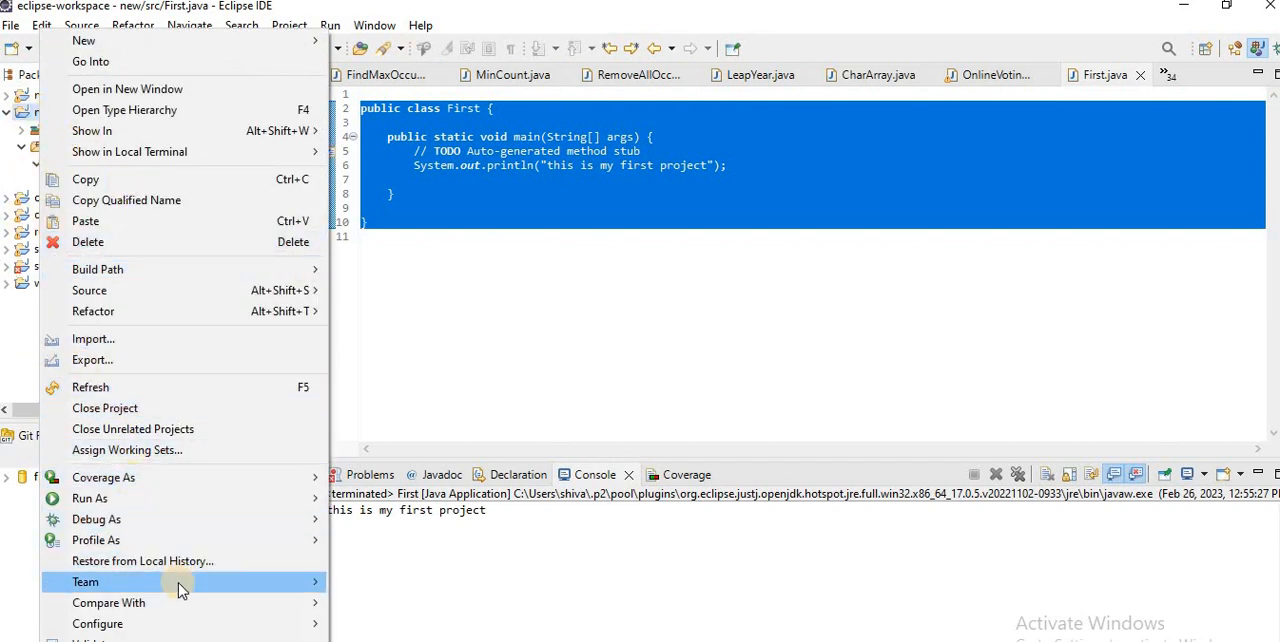
pyautogui.moveTo(181, 590)
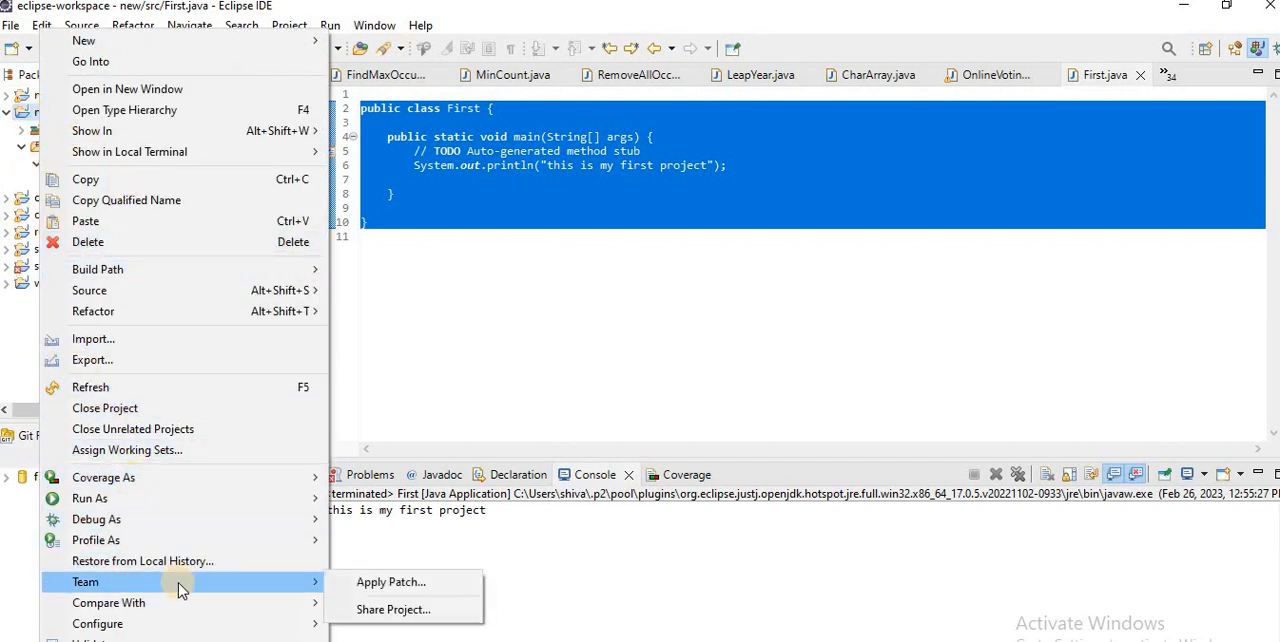
pyautogui.click(428, 610)
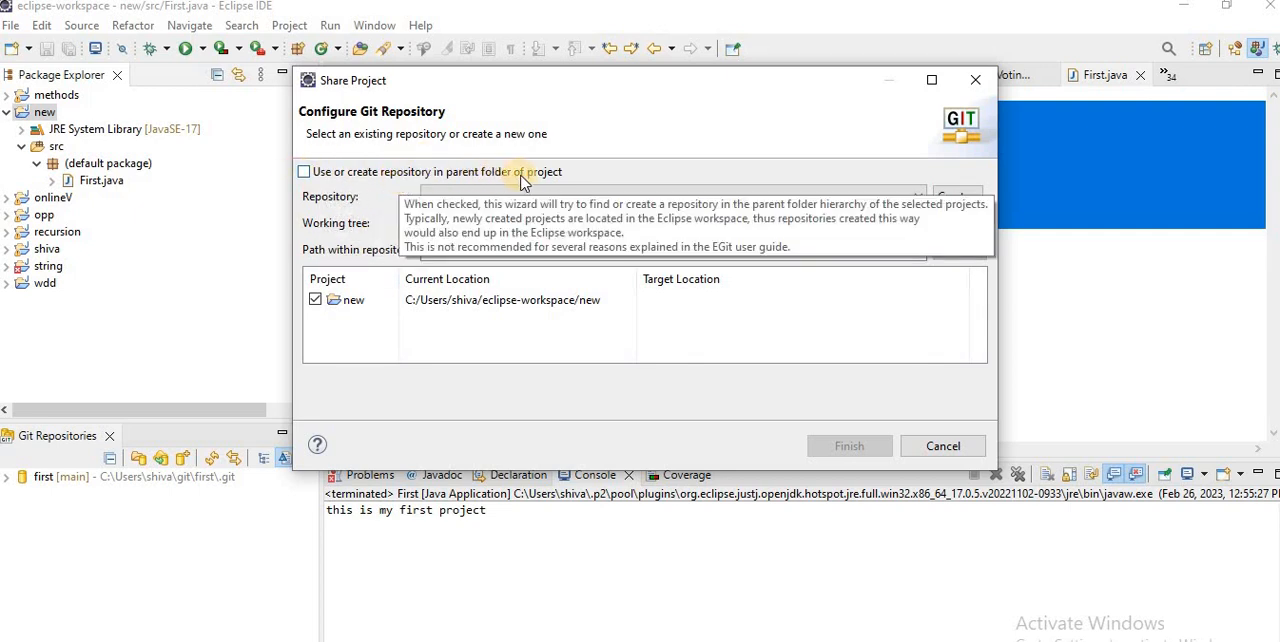
pyautogui.click(330, 177)
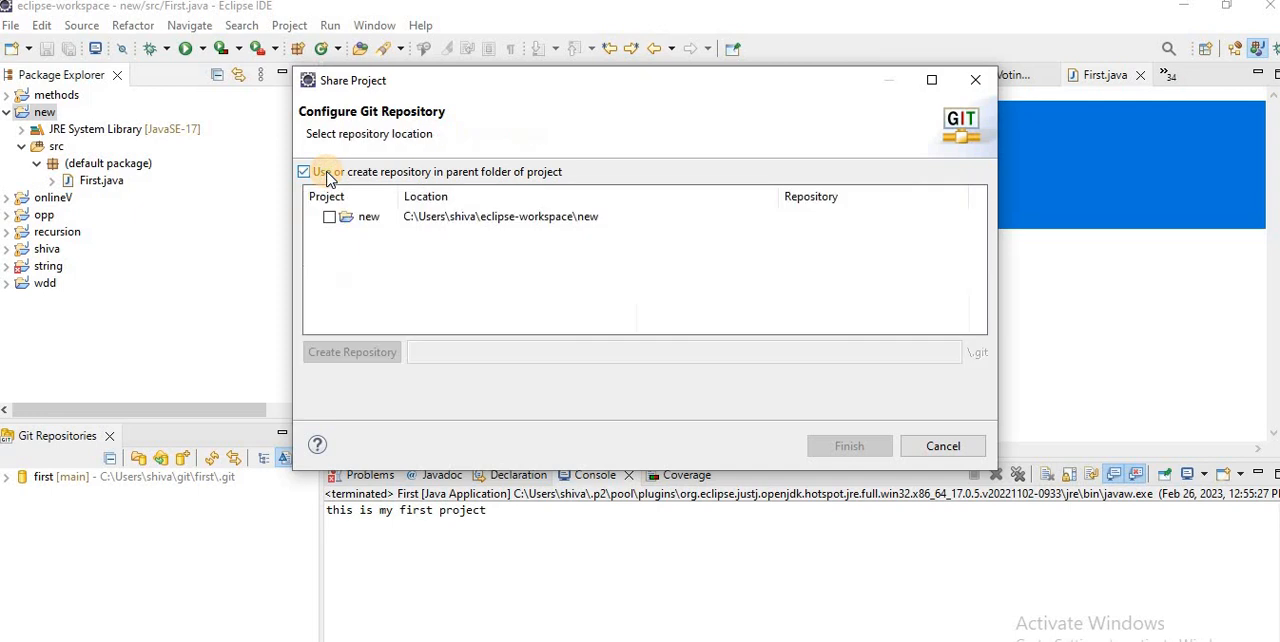
pyautogui.click(428, 220)
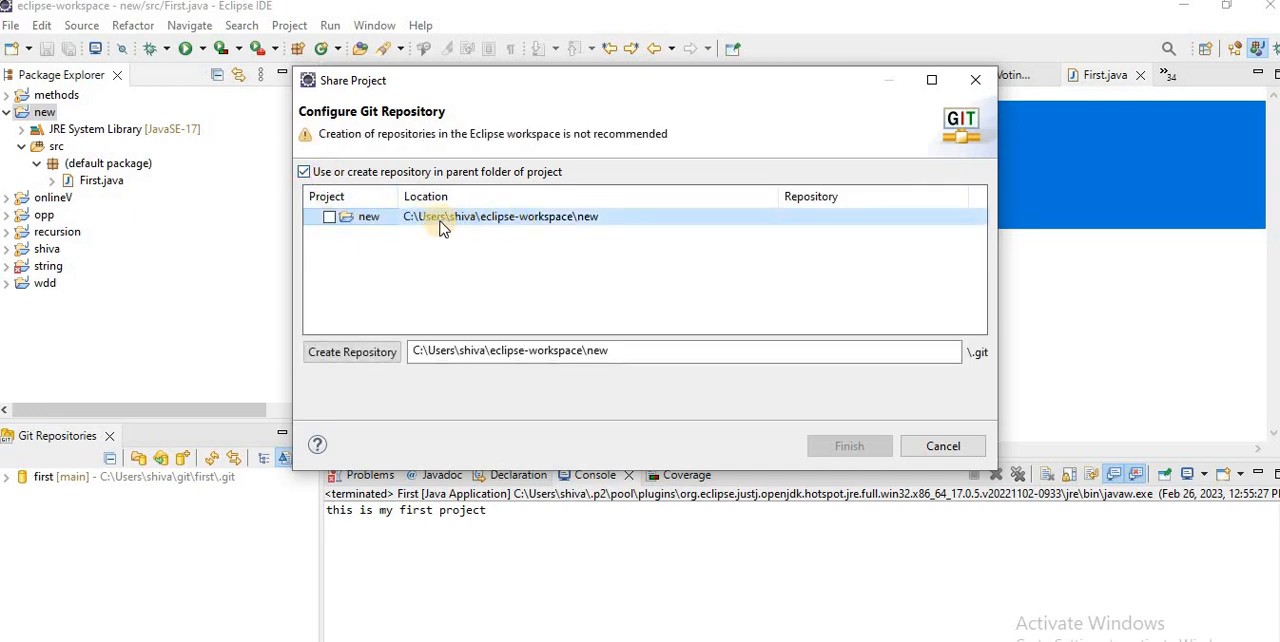
pyautogui.click(345, 356)
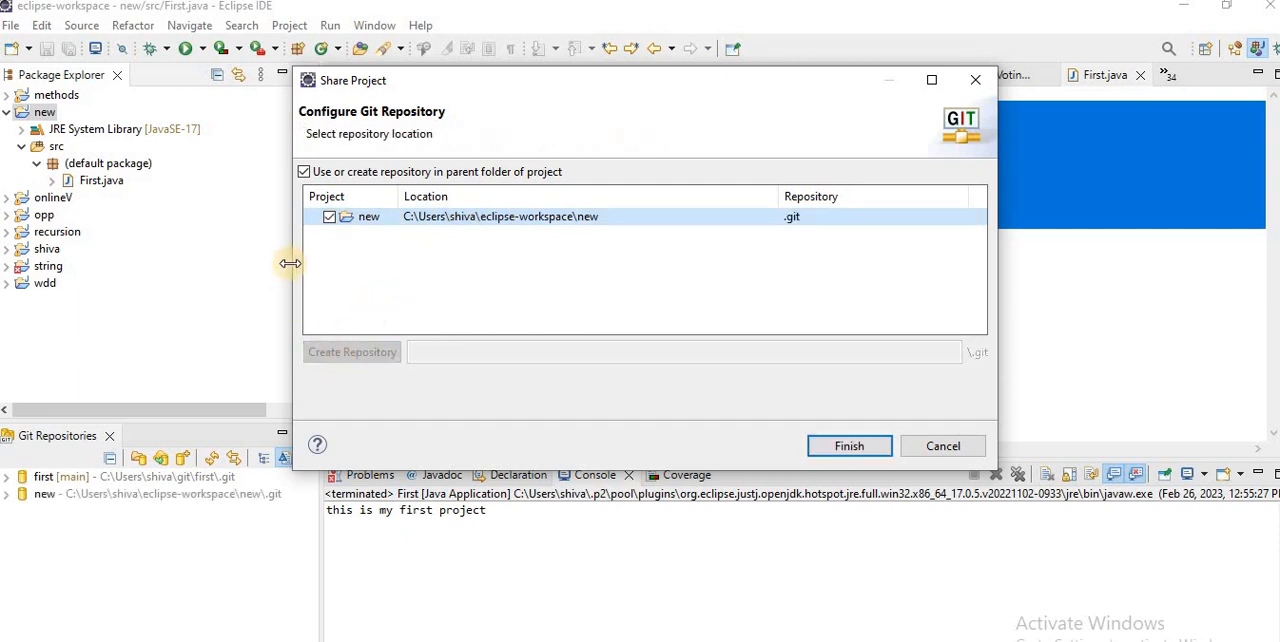
pyautogui.click(851, 447)
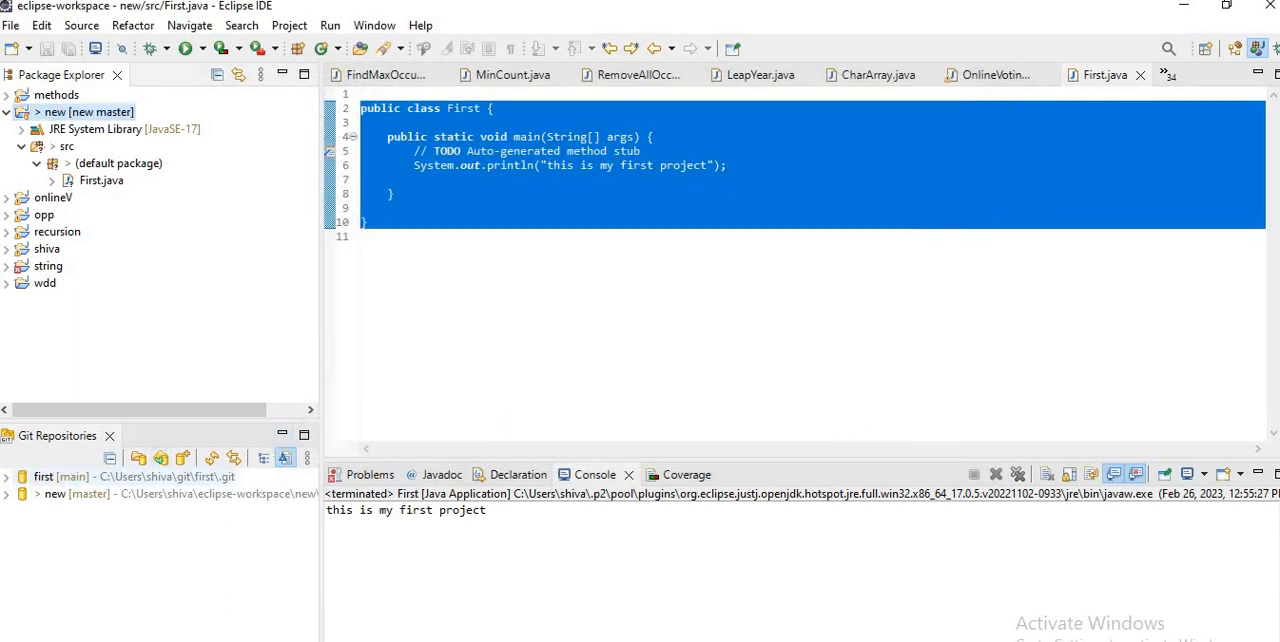
# Step: Start a commit for the "new" project and enlarge the Git Staging view to show its unstaged files
pyautogui.rightClick(68, 113)
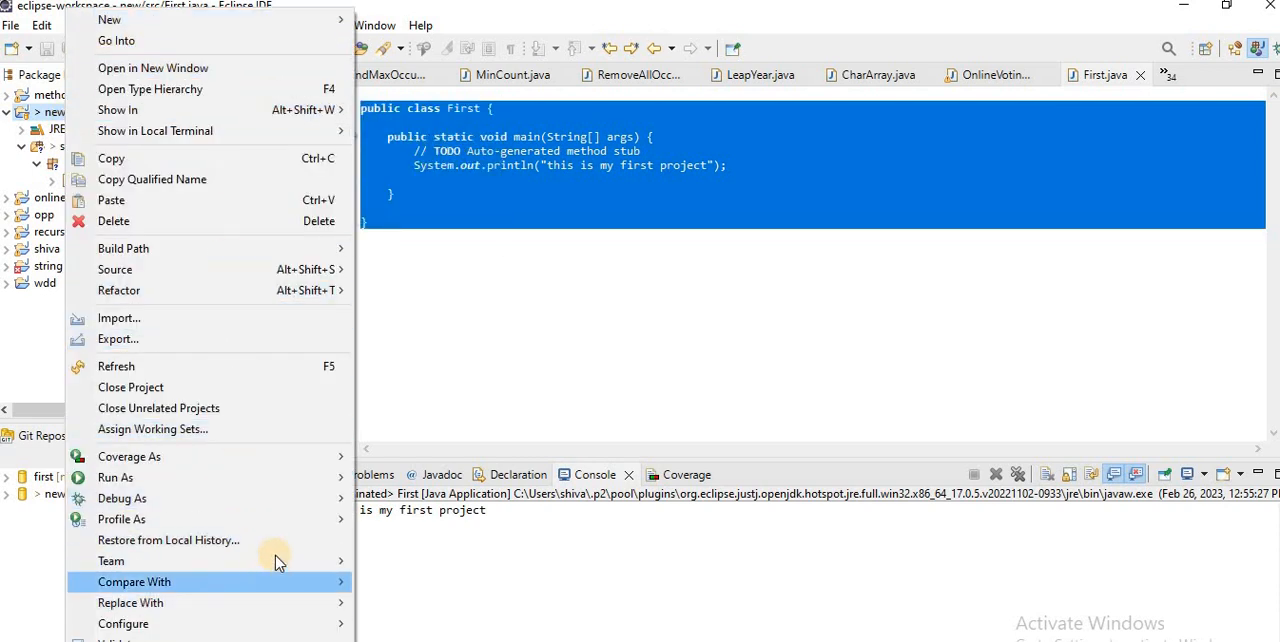
pyautogui.moveTo(277, 561)
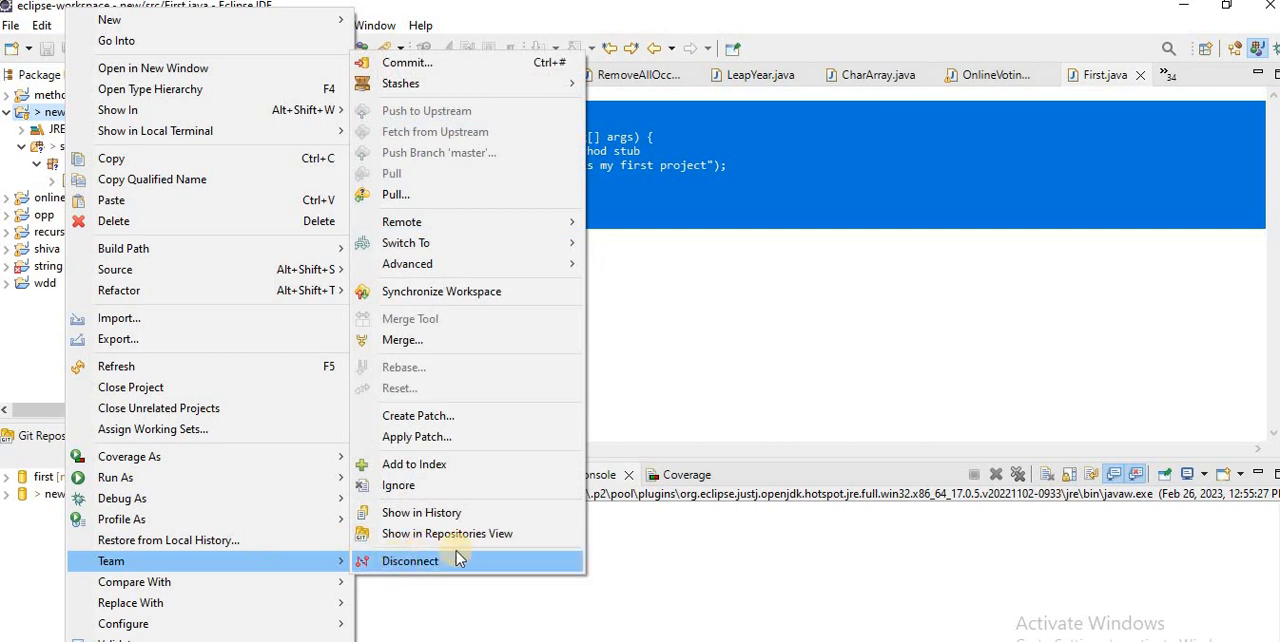
pyautogui.click(495, 68)
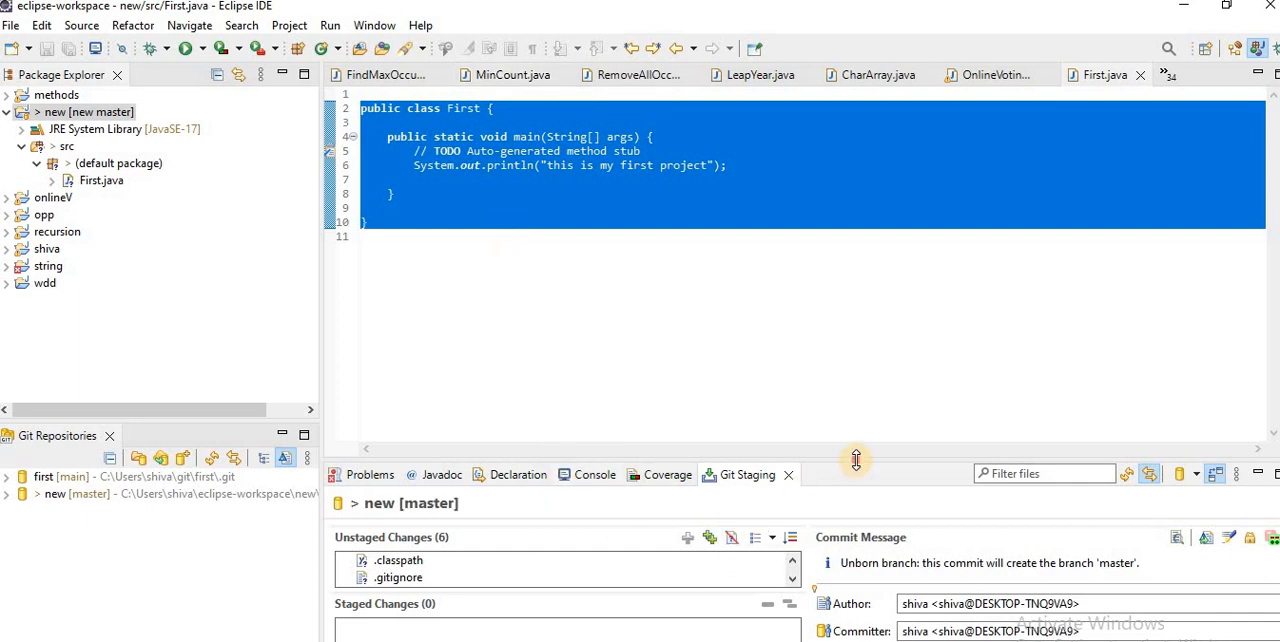
pyautogui.moveTo(856, 460); pyautogui.dragTo(855, 238)
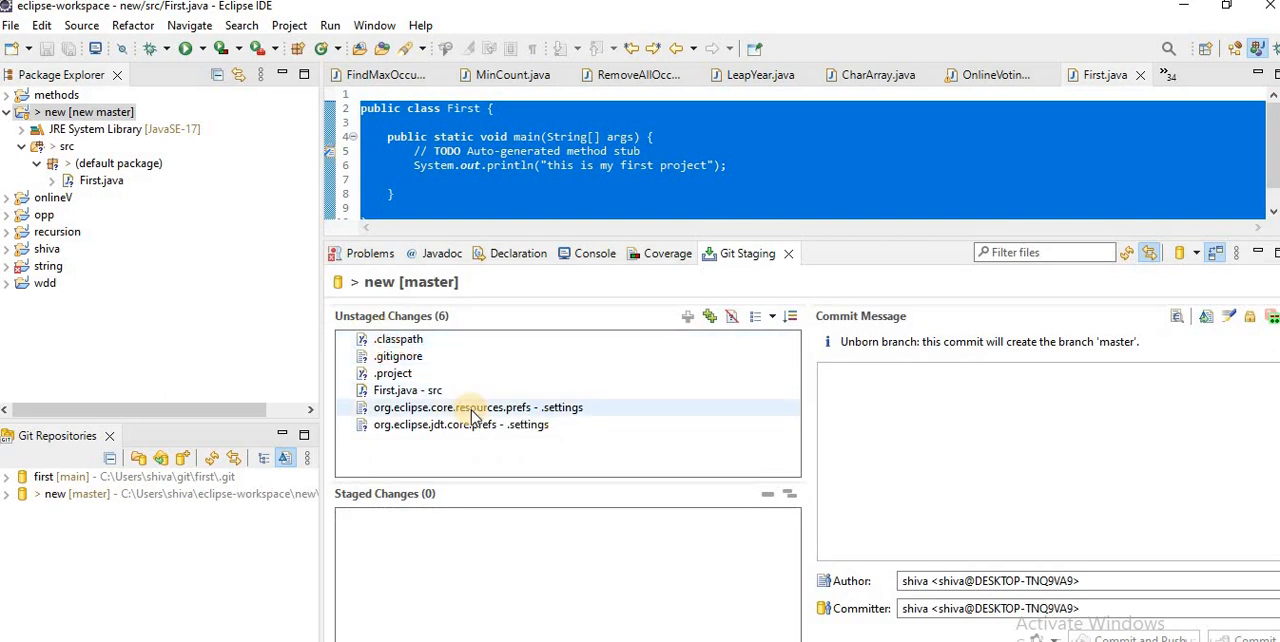
# Step: Stage all unstaged files of the "new" project and commit them with the message "first project"
pyautogui.hotkey('ctrl', 'a')
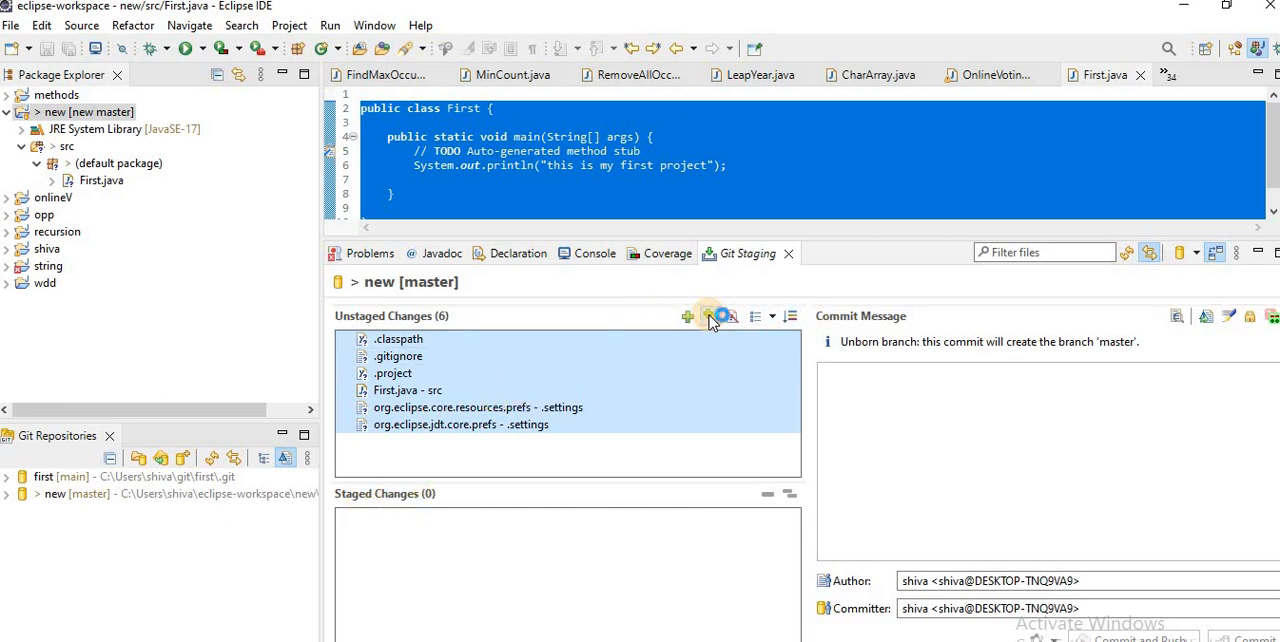
pyautogui.click(710, 318)
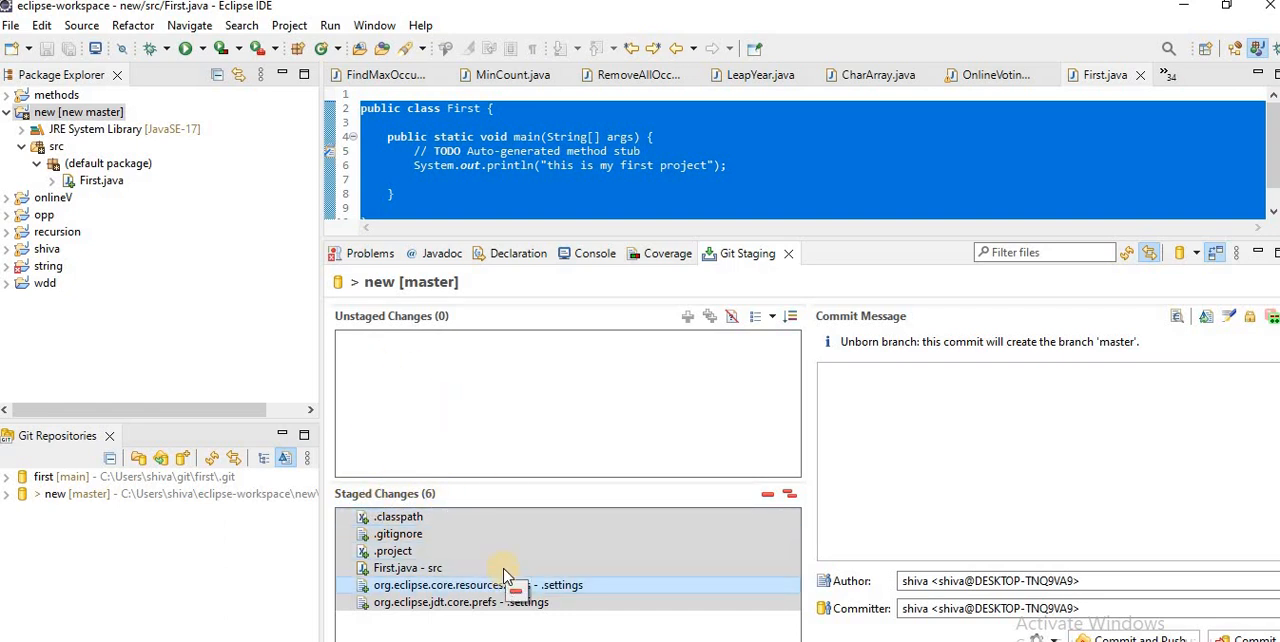
pyautogui.click(985, 409)
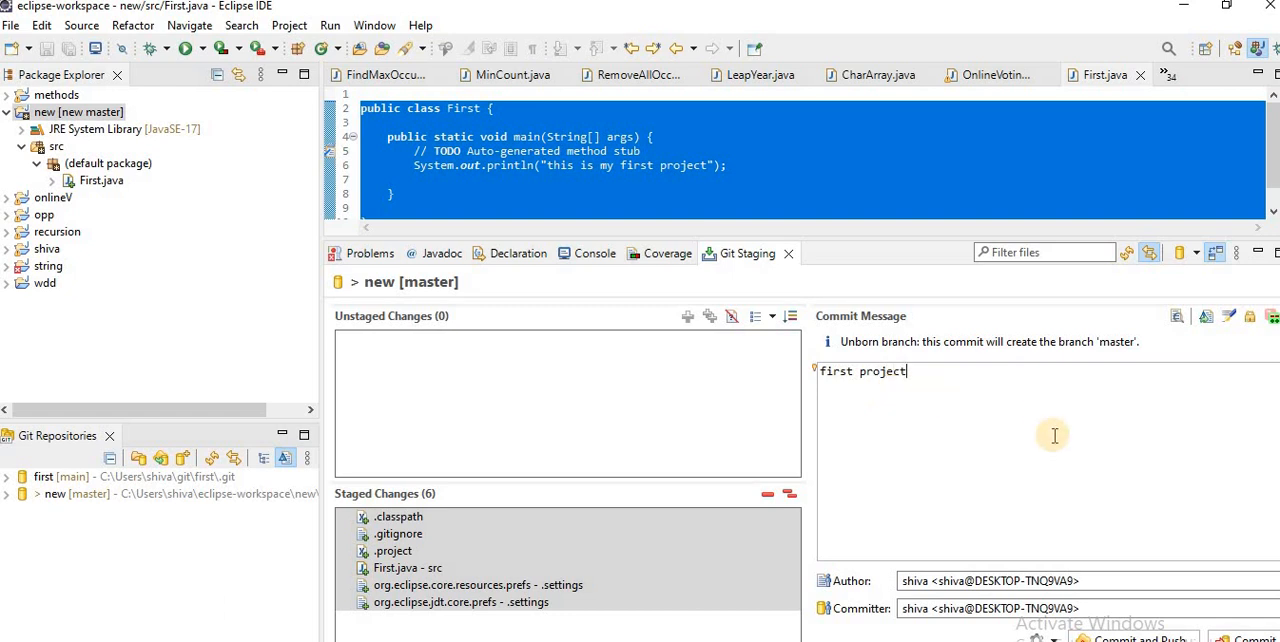
pyautogui.click(1245, 637)
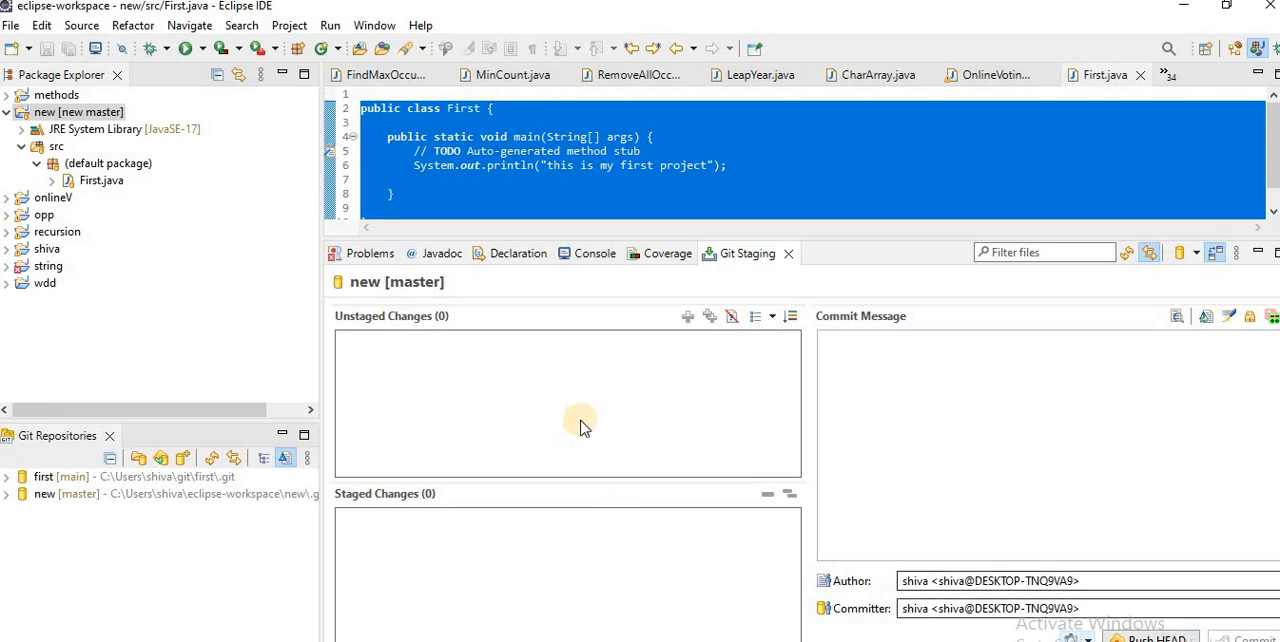
# Step: Start pushing the "new" project's HEAD from its commit view, and switch to GitHub in the browser
pyautogui.click(88, 118)
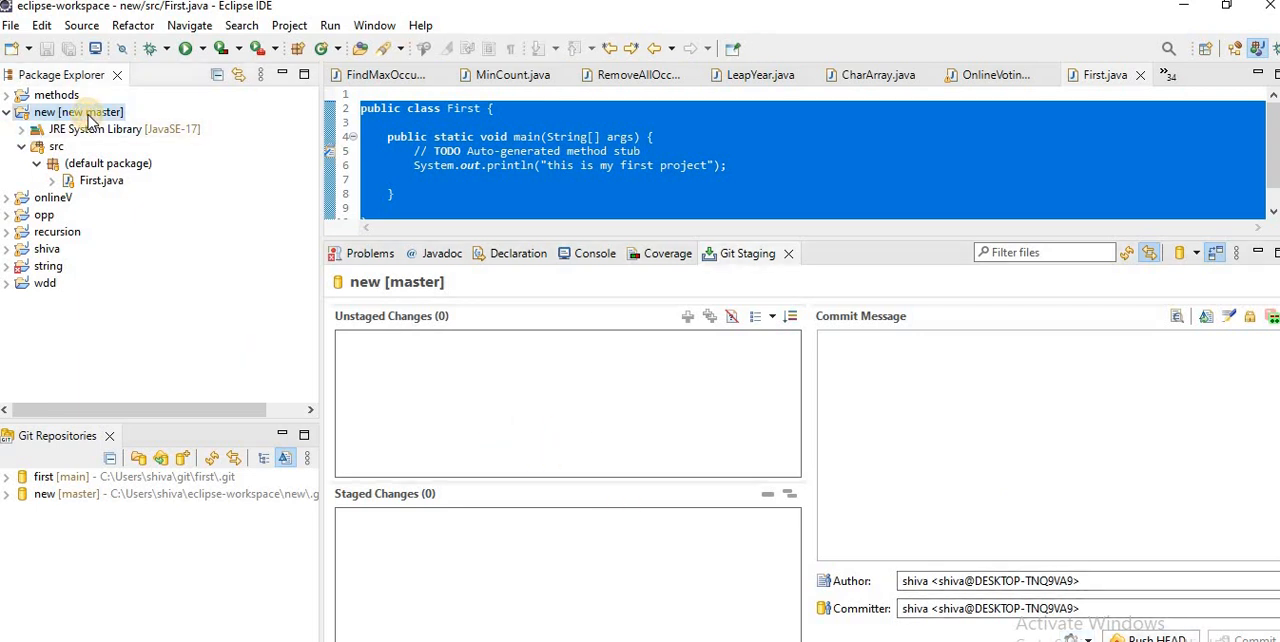
pyautogui.rightClick(88, 118)
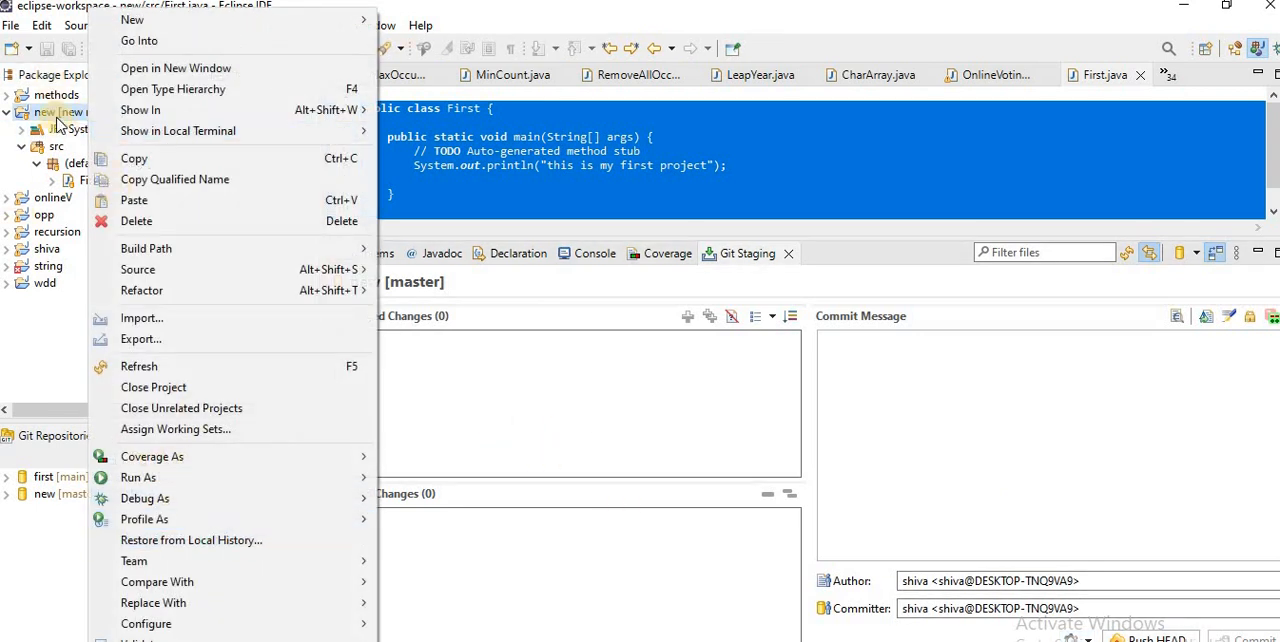
pyautogui.moveTo(276, 563)
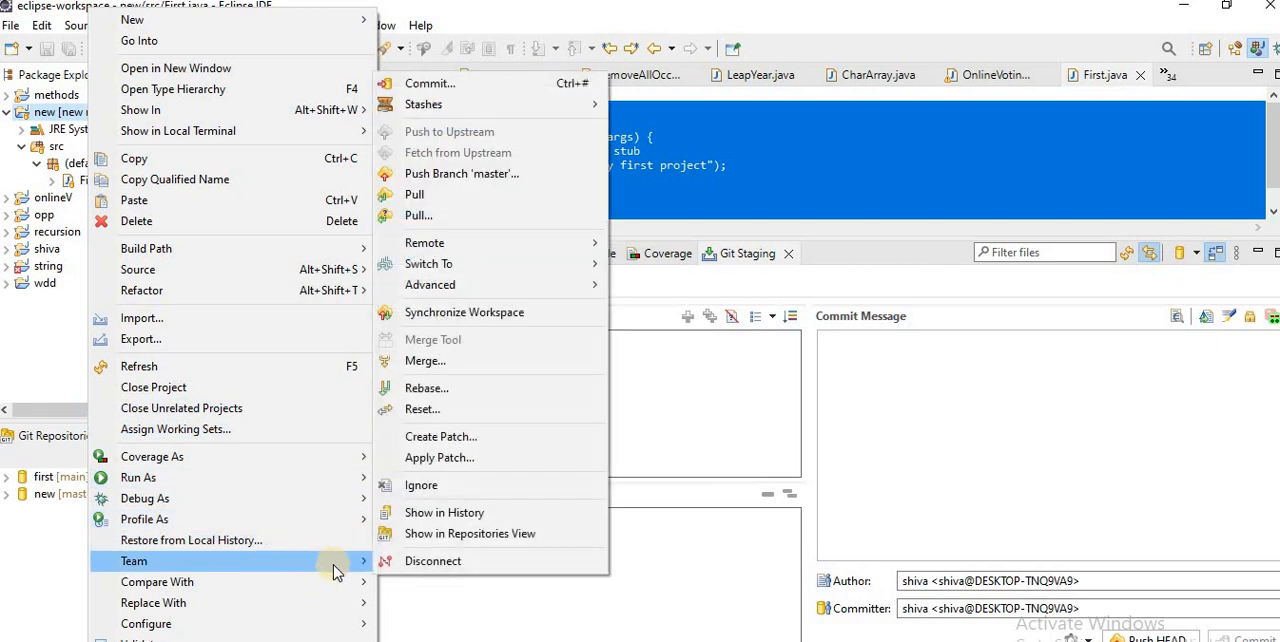
pyautogui.click(430, 83)
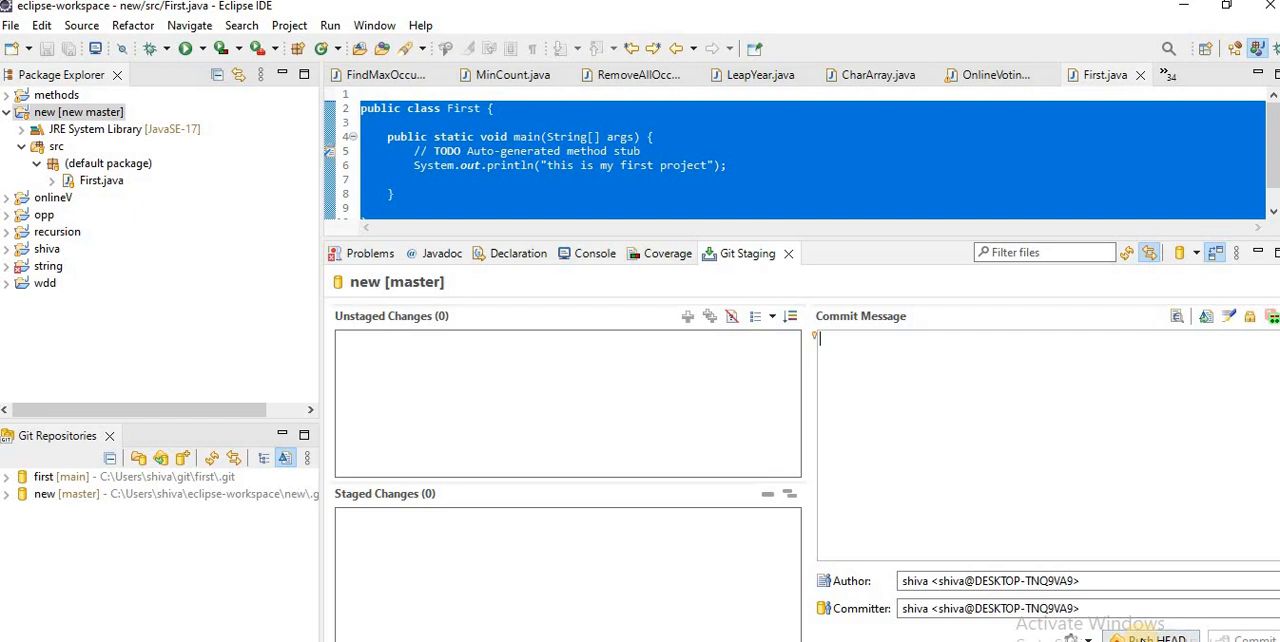
pyautogui.click(1140, 637)
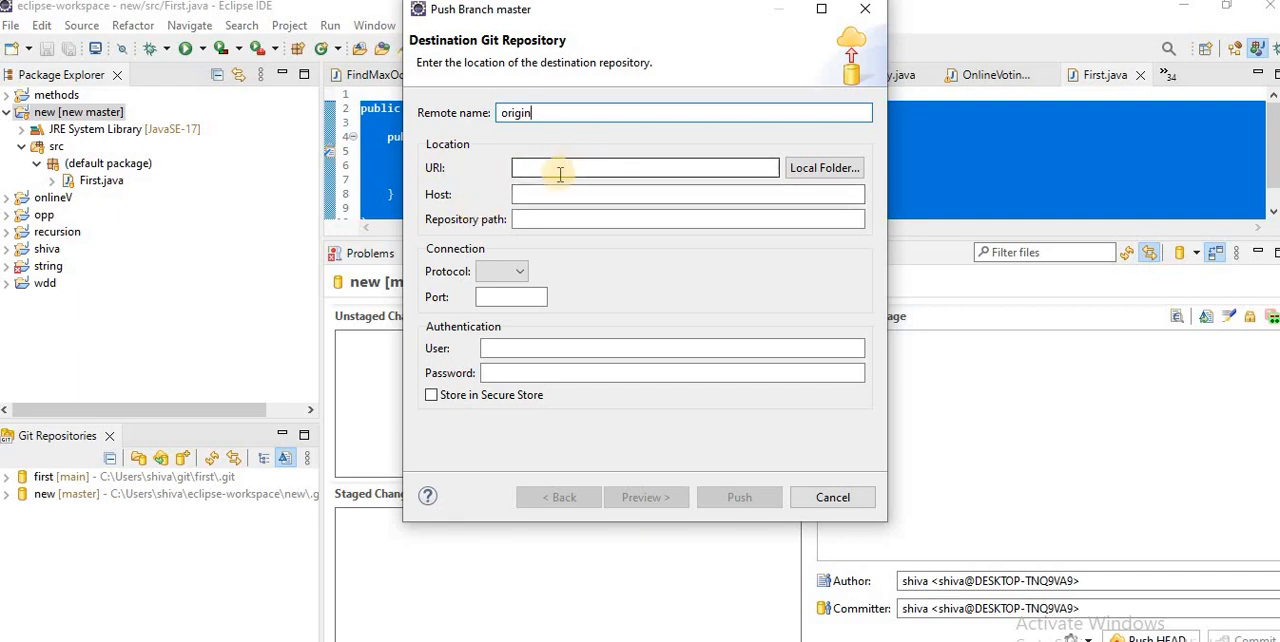
pyautogui.hotkey('alt', 'Tab')
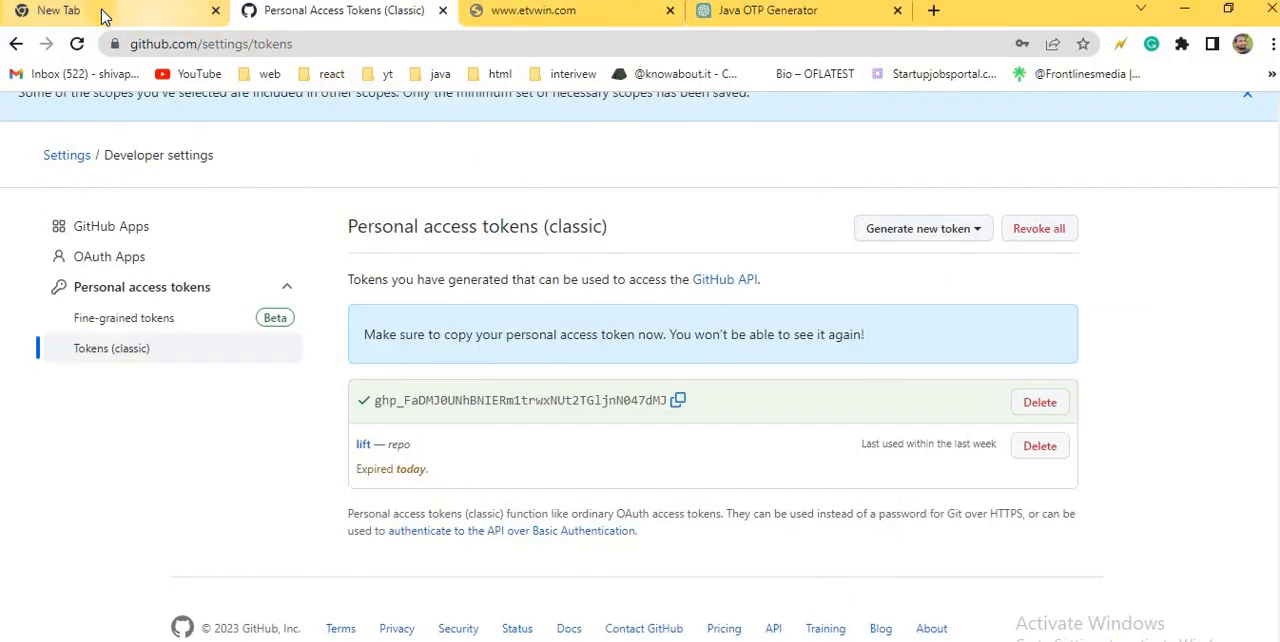
pyautogui.scroll(1, 800, 280)
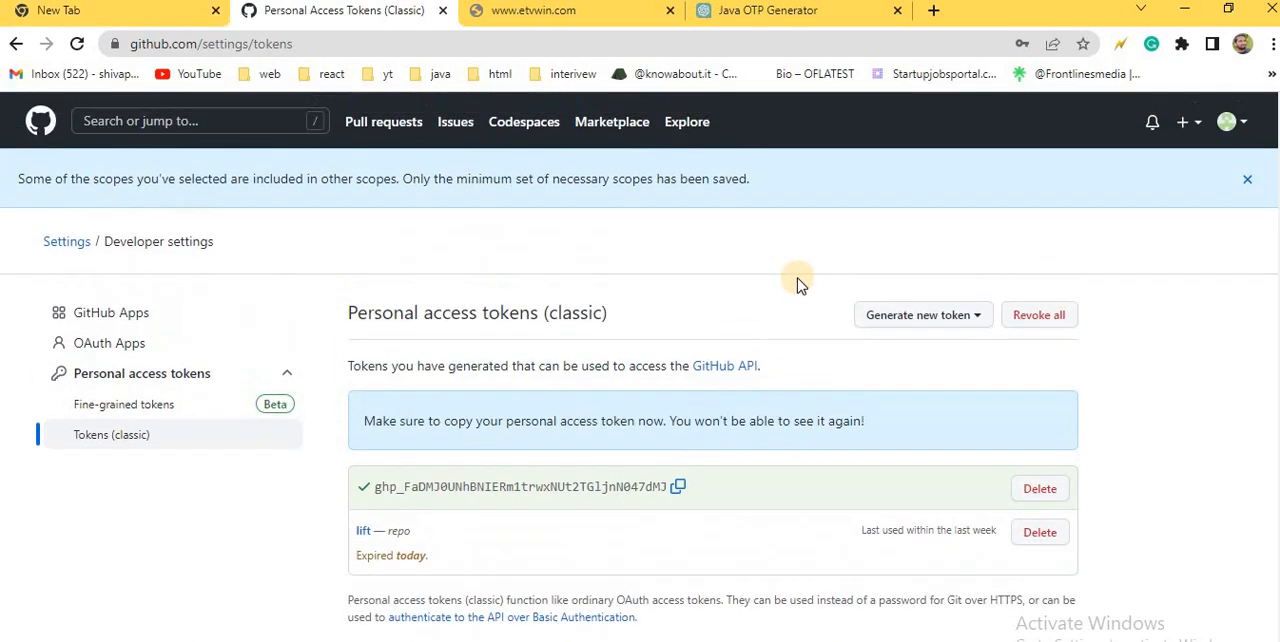
pyautogui.click(1240, 122)
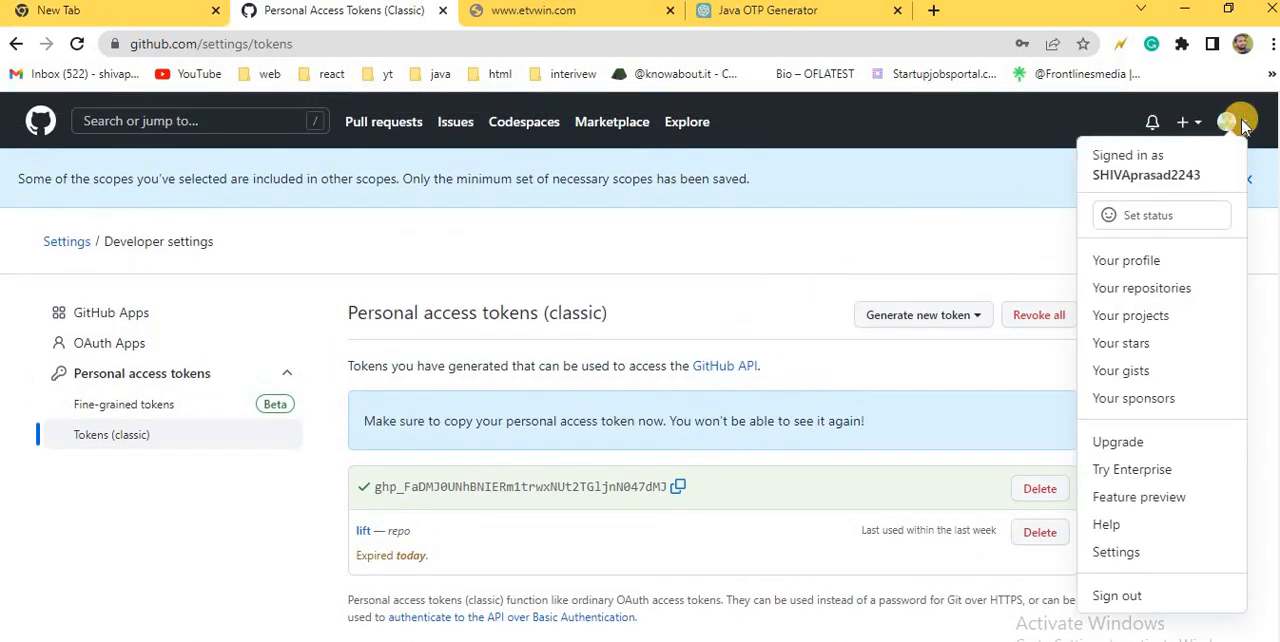
pyautogui.click(634, 198)
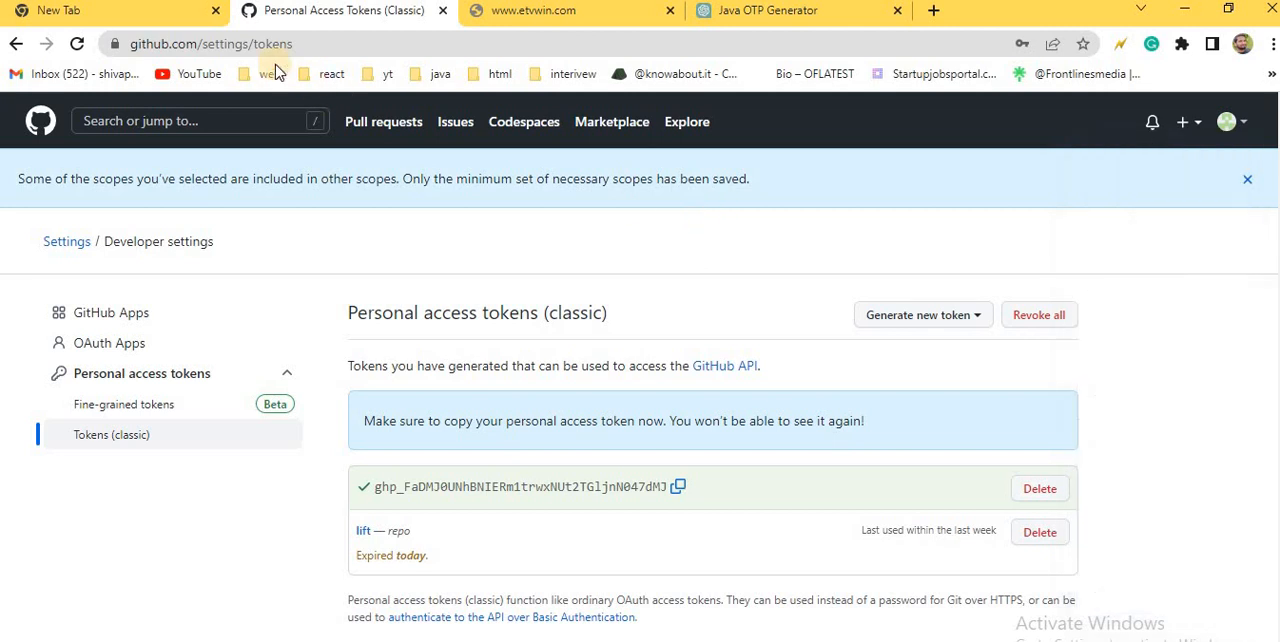
pyautogui.click(933, 10)
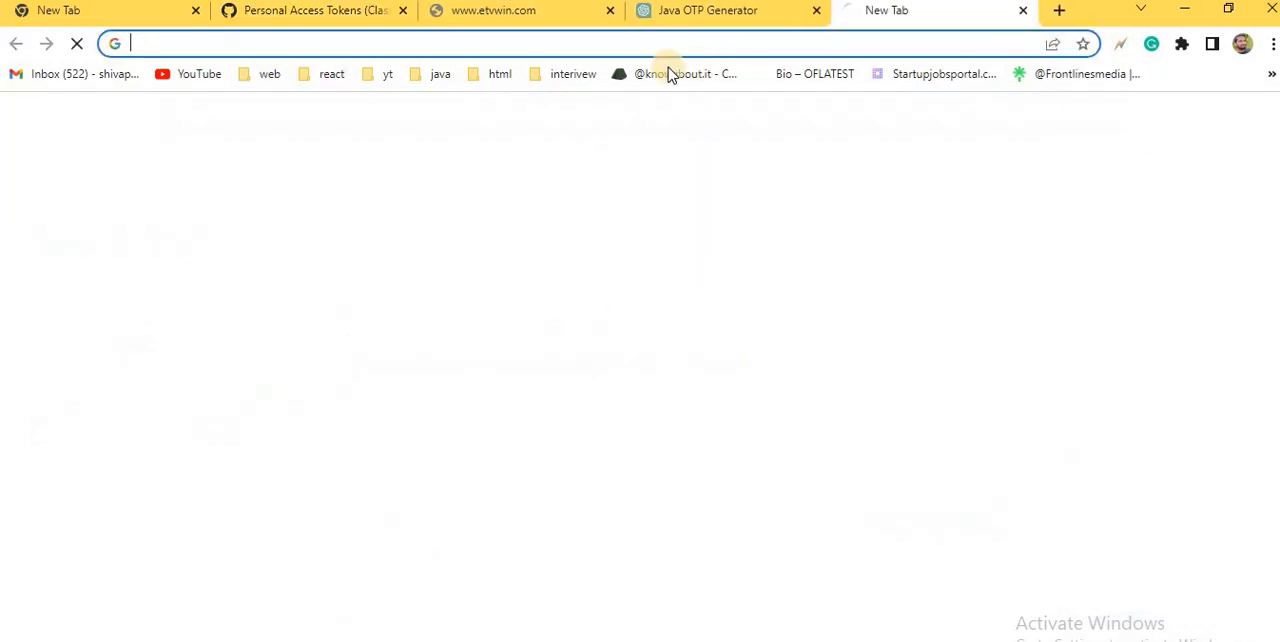
pyautogui.click(316, 11)
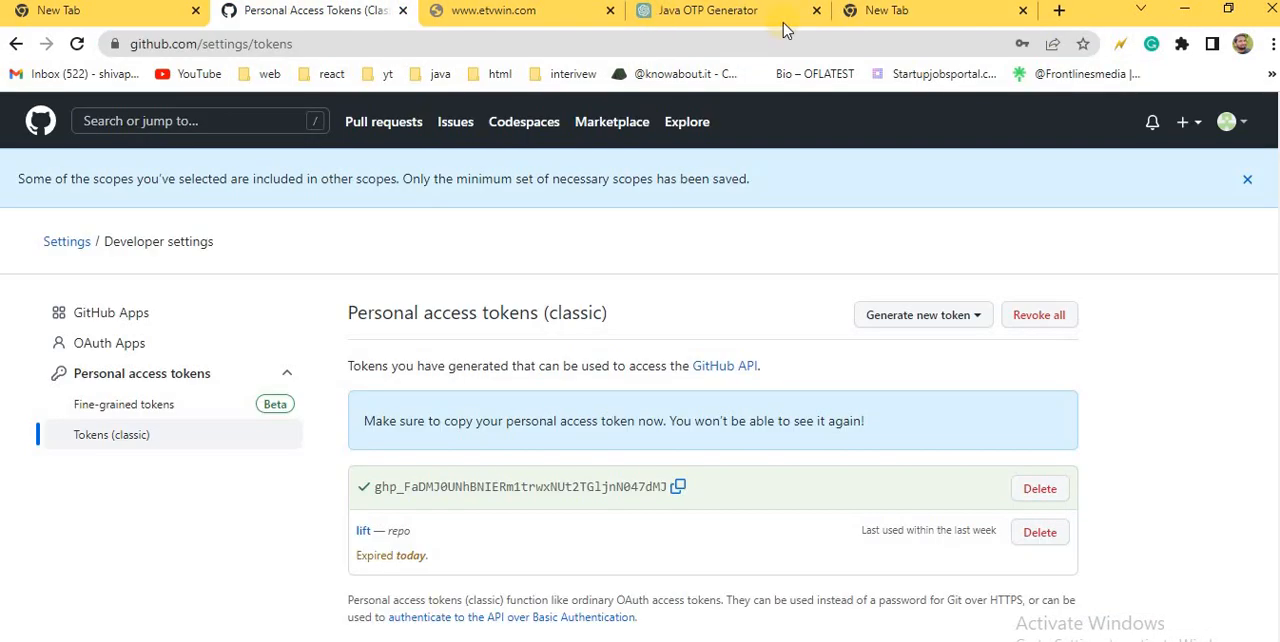
# Step: Open the "first" repository on GitHub, copy its HTTPS address and paste it as the push destination URI in Eclipse
pyautogui.click(1240, 121)
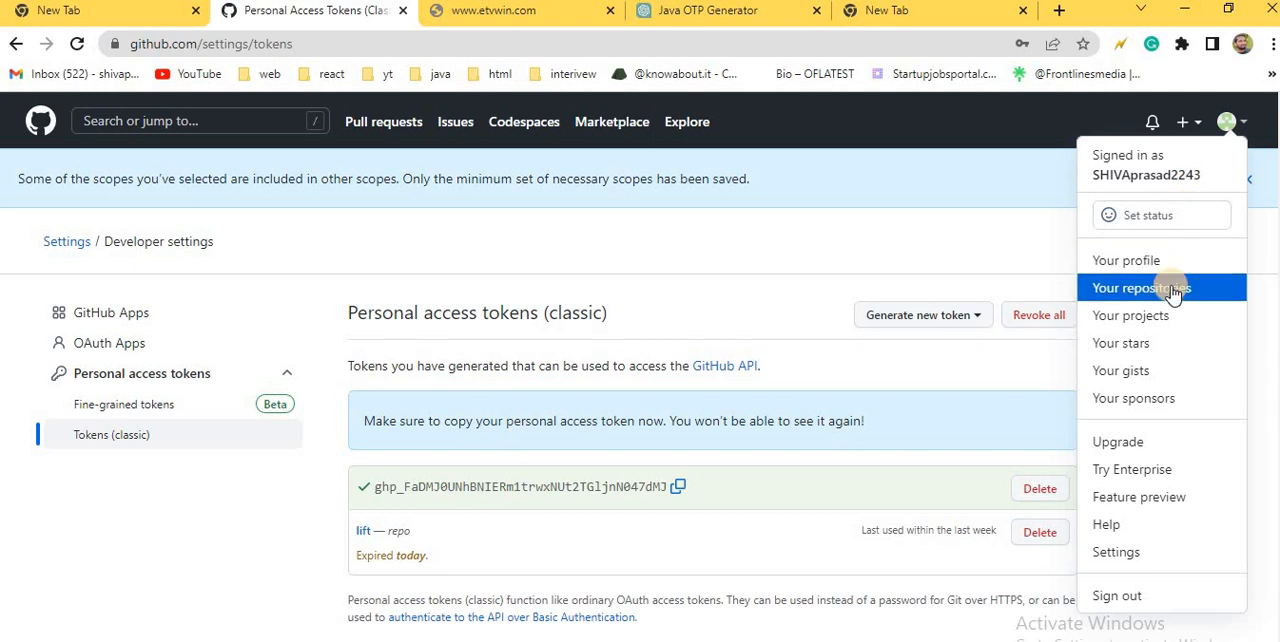
pyautogui.keyDown('ctrl'); pyautogui.click(1172, 290); pyautogui.keyUp('ctrl')
pyautogui.click(423, 10)
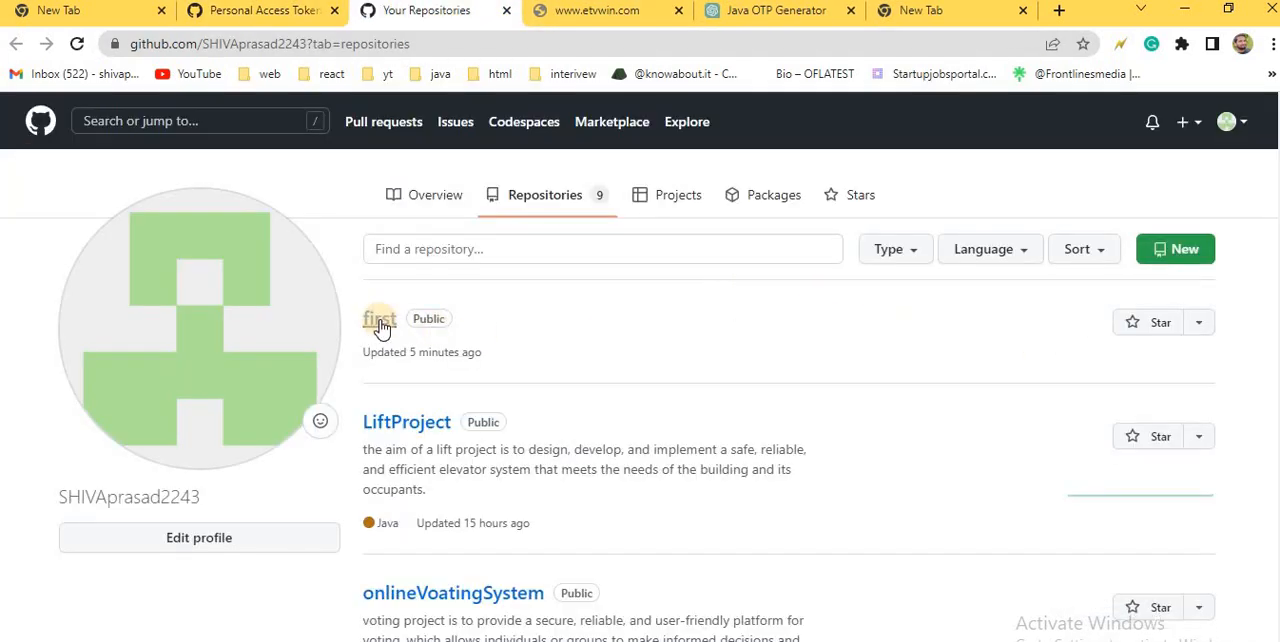
pyautogui.click(380, 320)
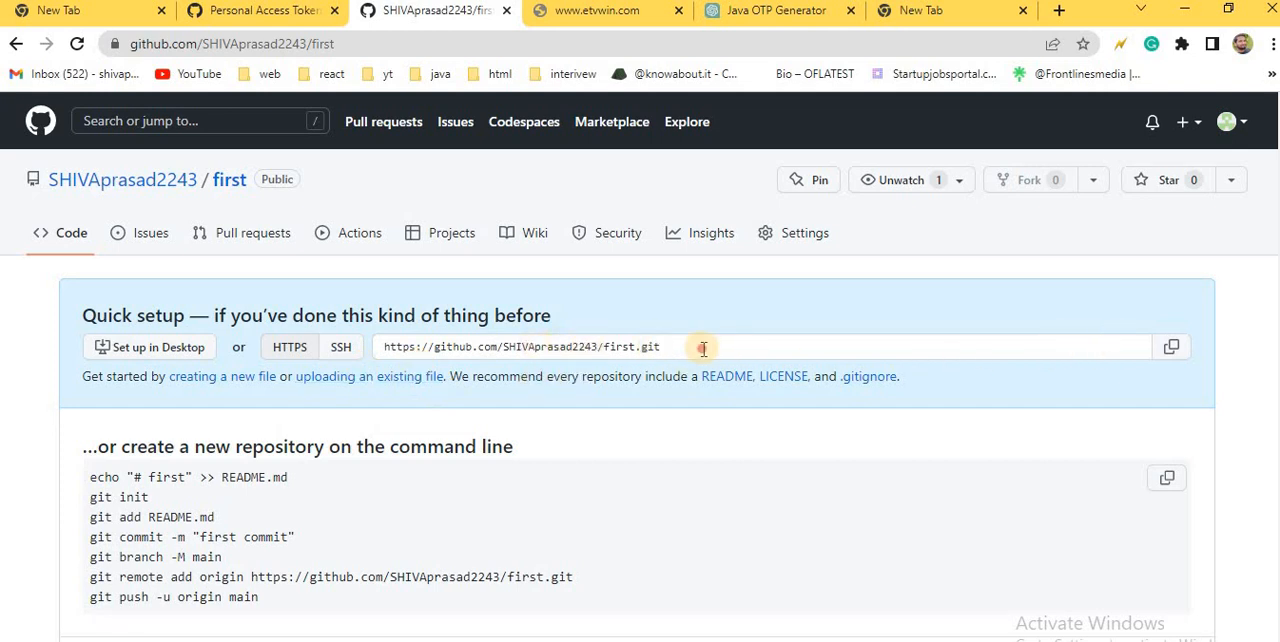
pyautogui.moveTo(703, 348); pyautogui.dragTo(355, 348)
pyautogui.hotkey('ctrl', 'c')
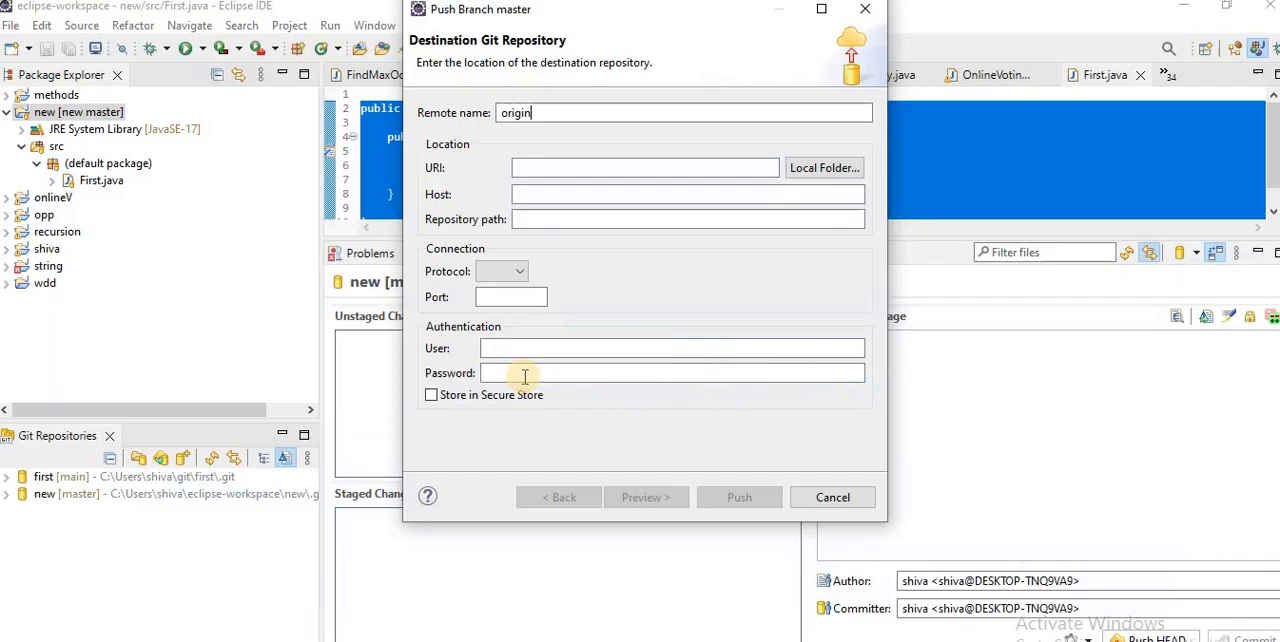
pyautogui.click(552, 170)
pyautogui.hotkey('ctrl', 'v')
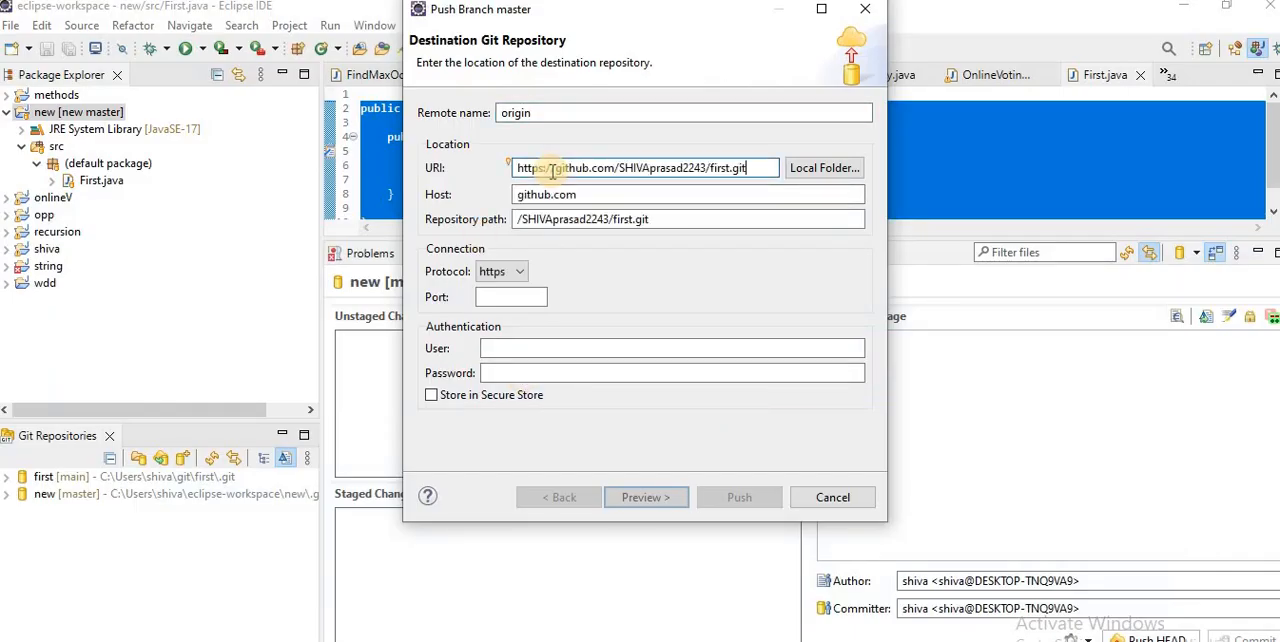
# Step: Enter the GitHub username and paste the personal access token as the password for the push destination, and continue to the branch settings
pyautogui.click(557, 341)
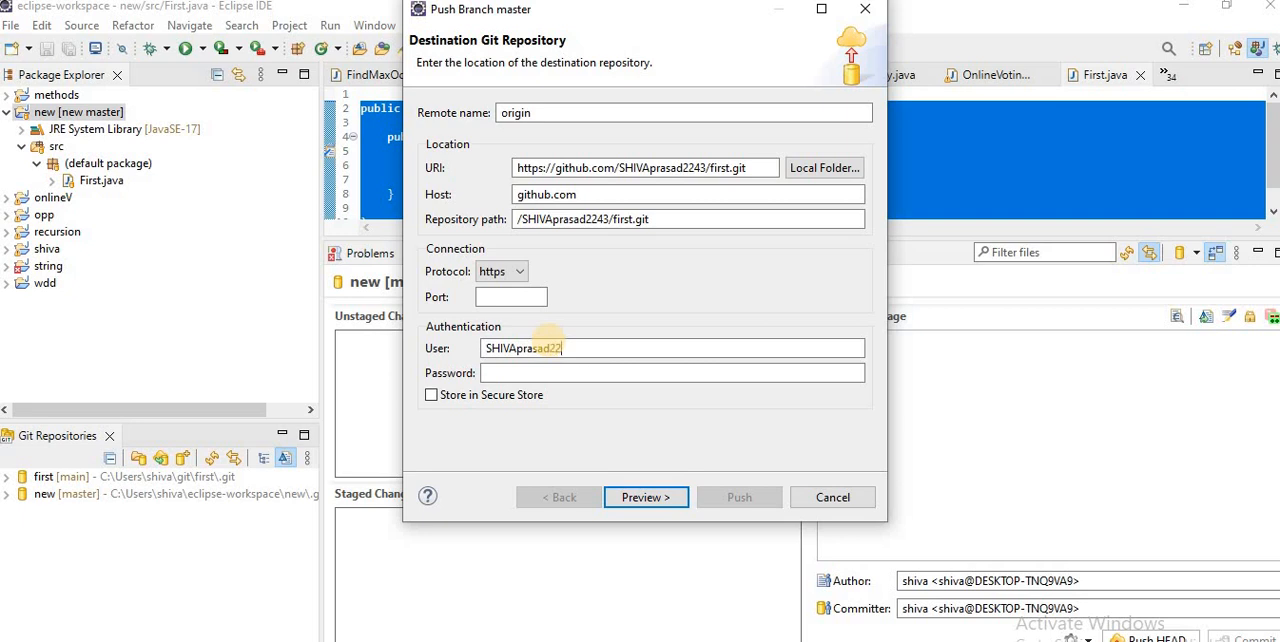
pyautogui.click(522, 375)
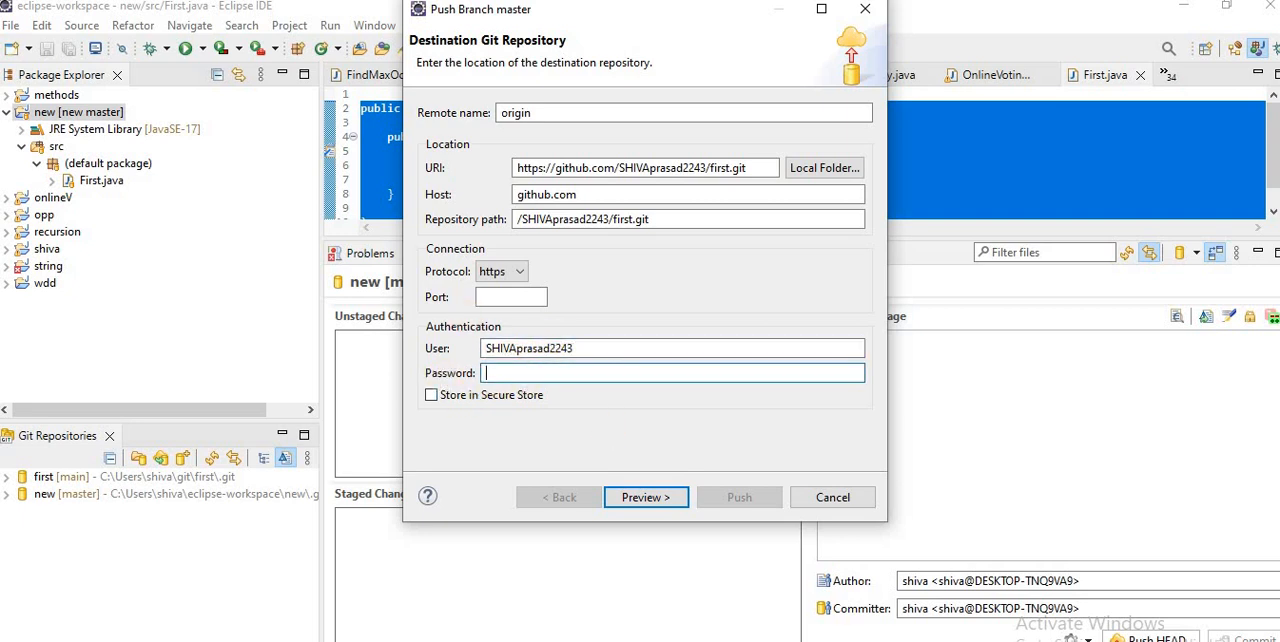
pyautogui.hotkey('alt', 'Tab')
pyautogui.click(318, 18)
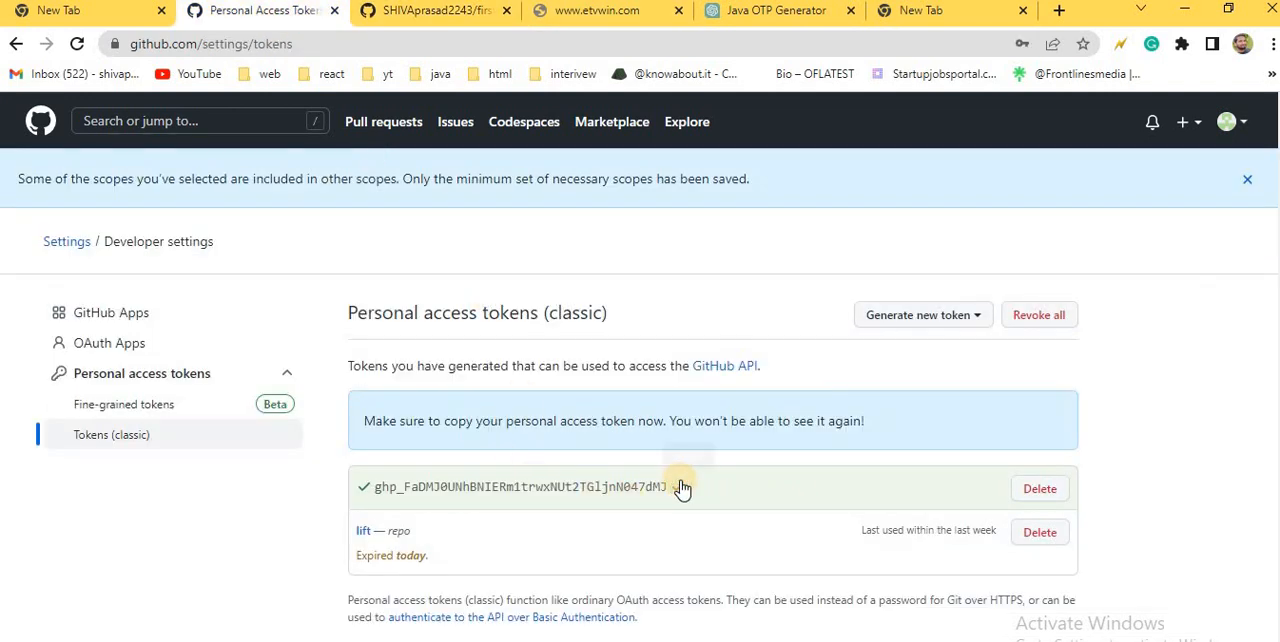
pyautogui.hotkey('alt', 'Tab')
pyautogui.hotkey('ctrl', 'v')
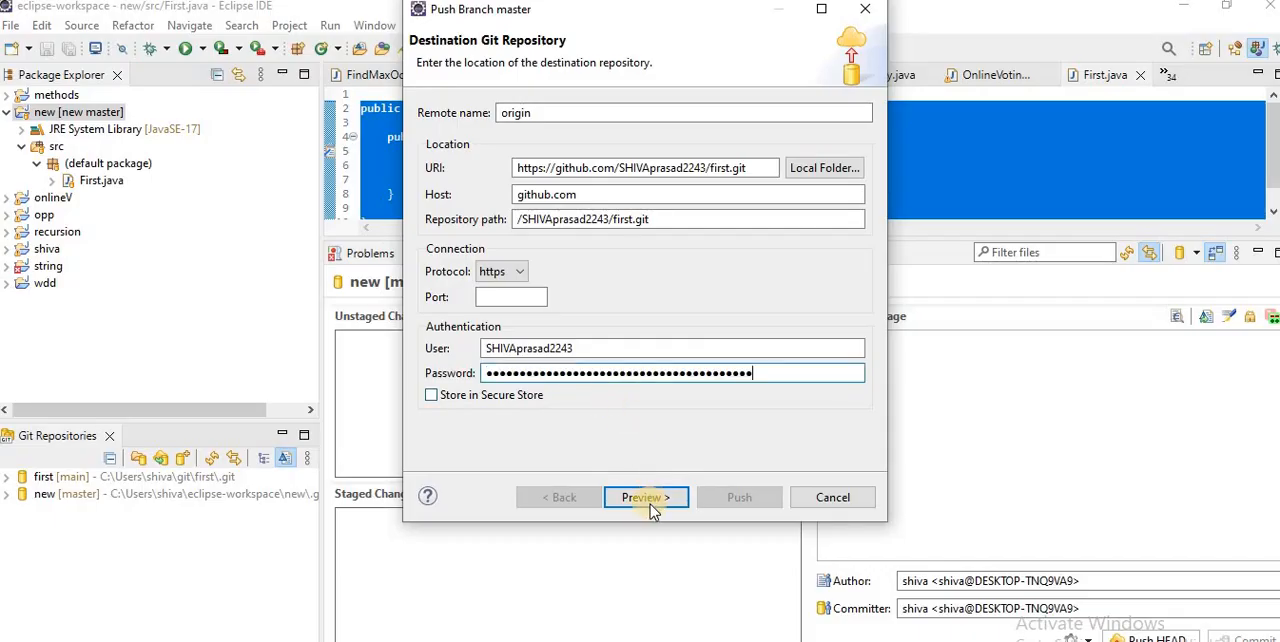
pyautogui.click(645, 498)
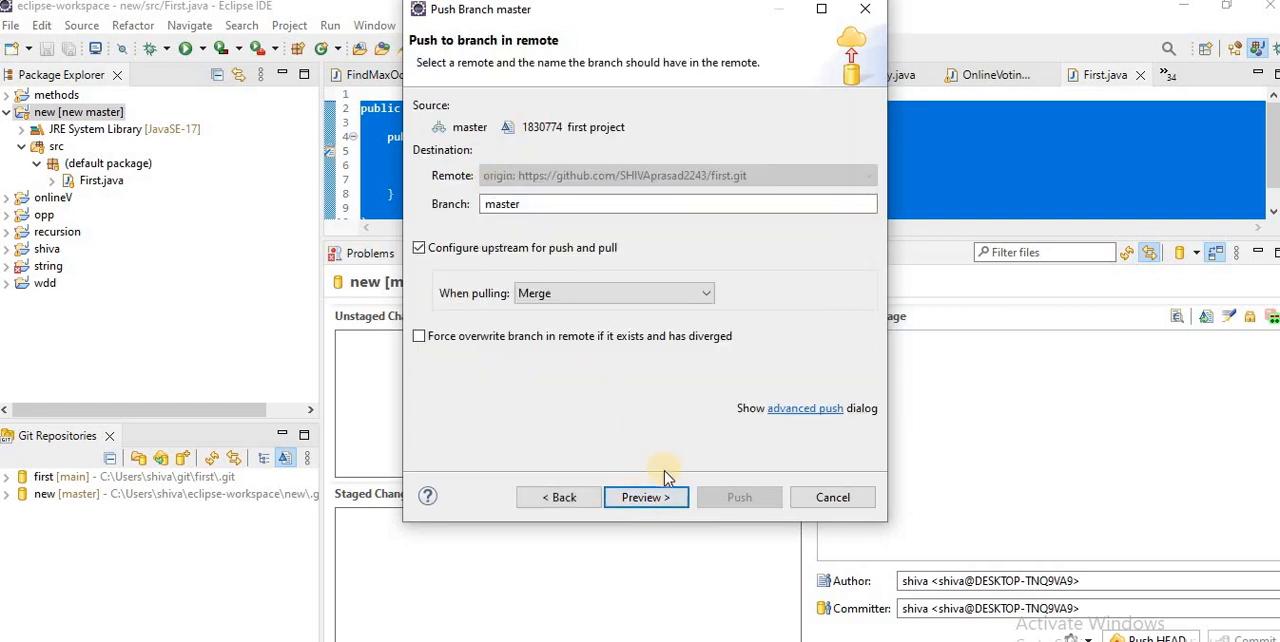
# Step: Push to the remote master branch with the default upstream settings, logging in with the GitHub username and access token, and dismiss the push results
pyautogui.click(652, 496)
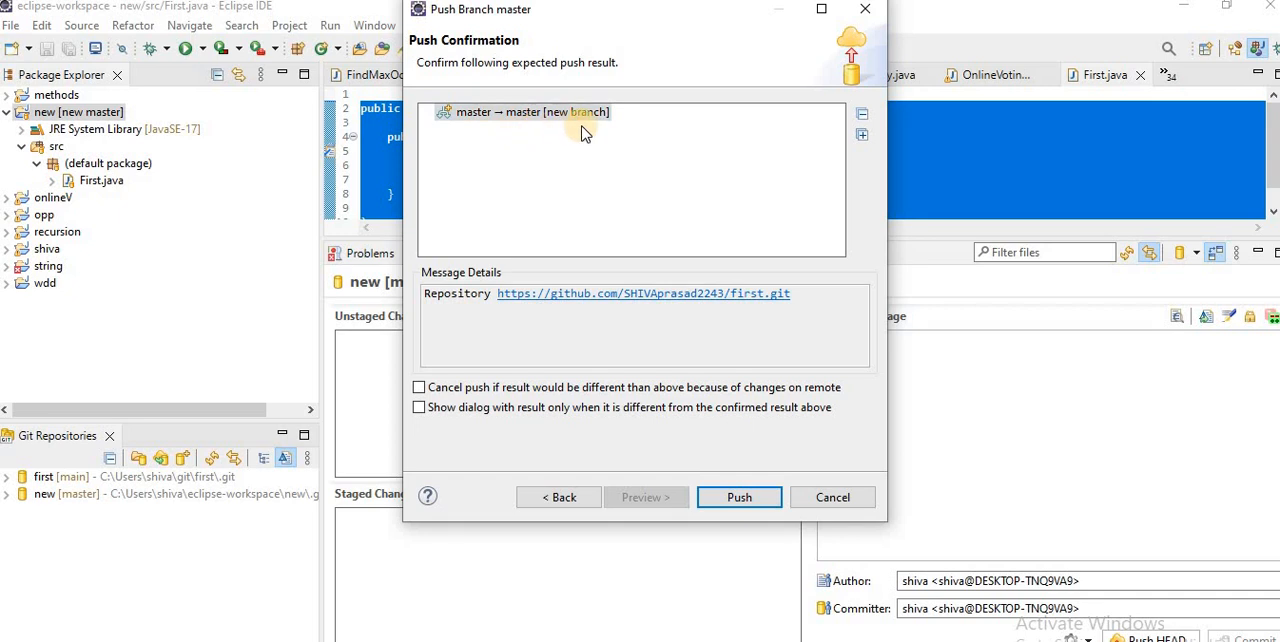
pyautogui.click(740, 499)
pyautogui.click(628, 285)
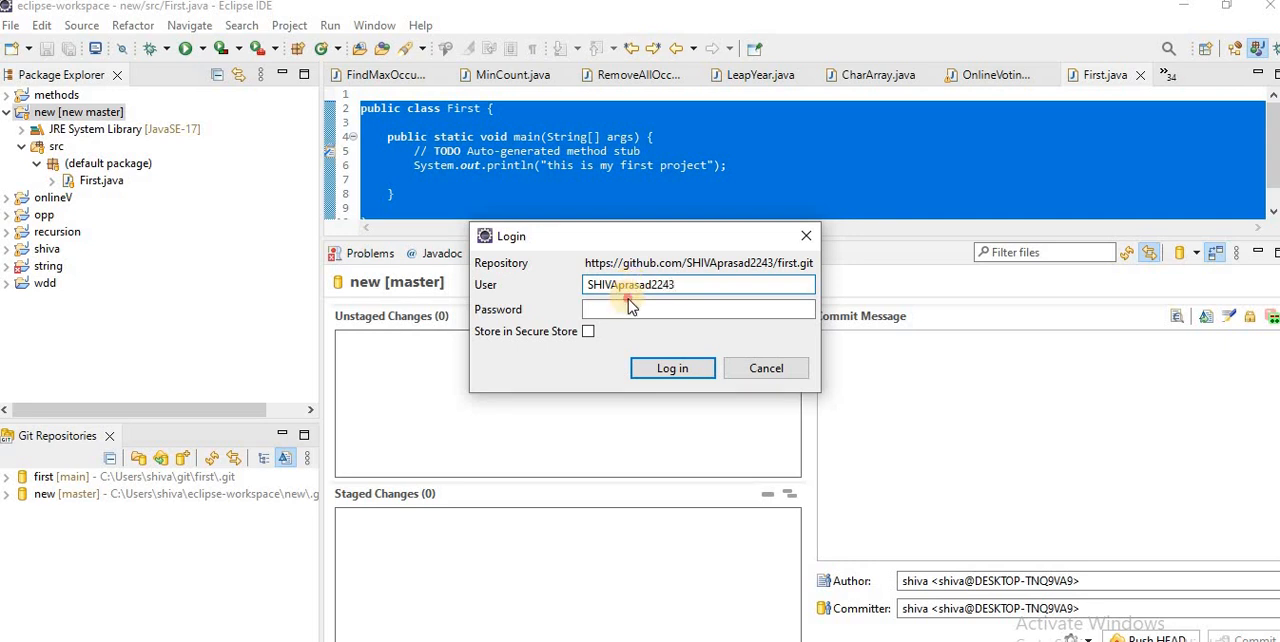
pyautogui.click(628, 309)
pyautogui.hotkey('ctrl', 'v')
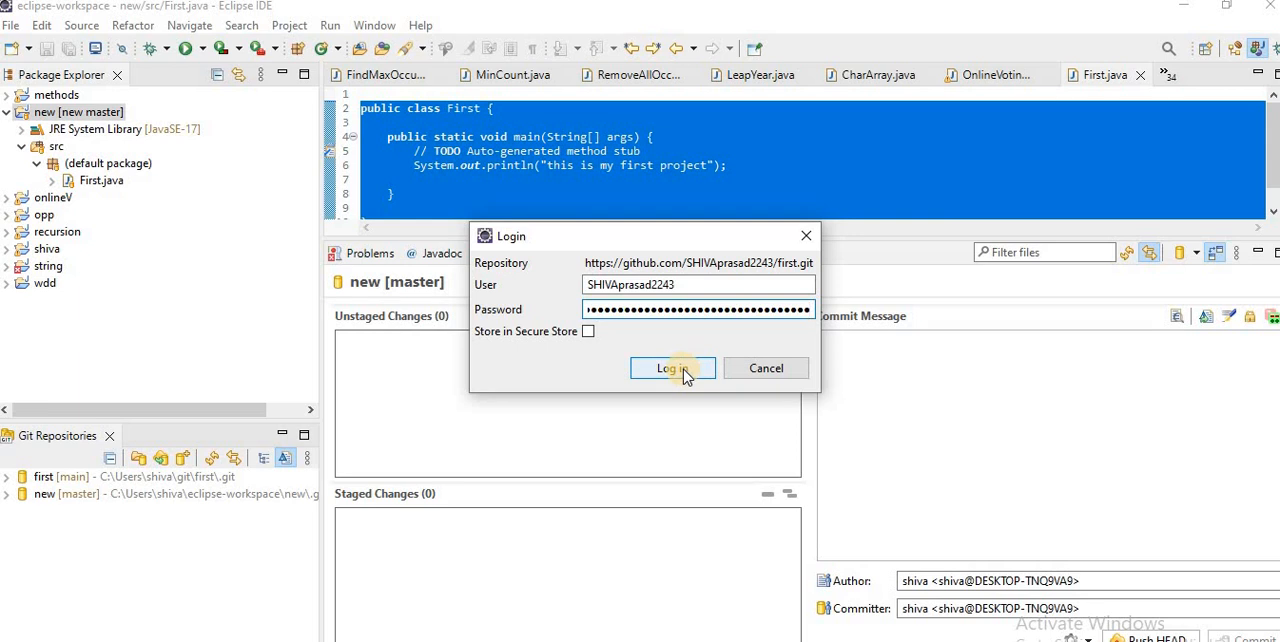
pyautogui.click(673, 369)
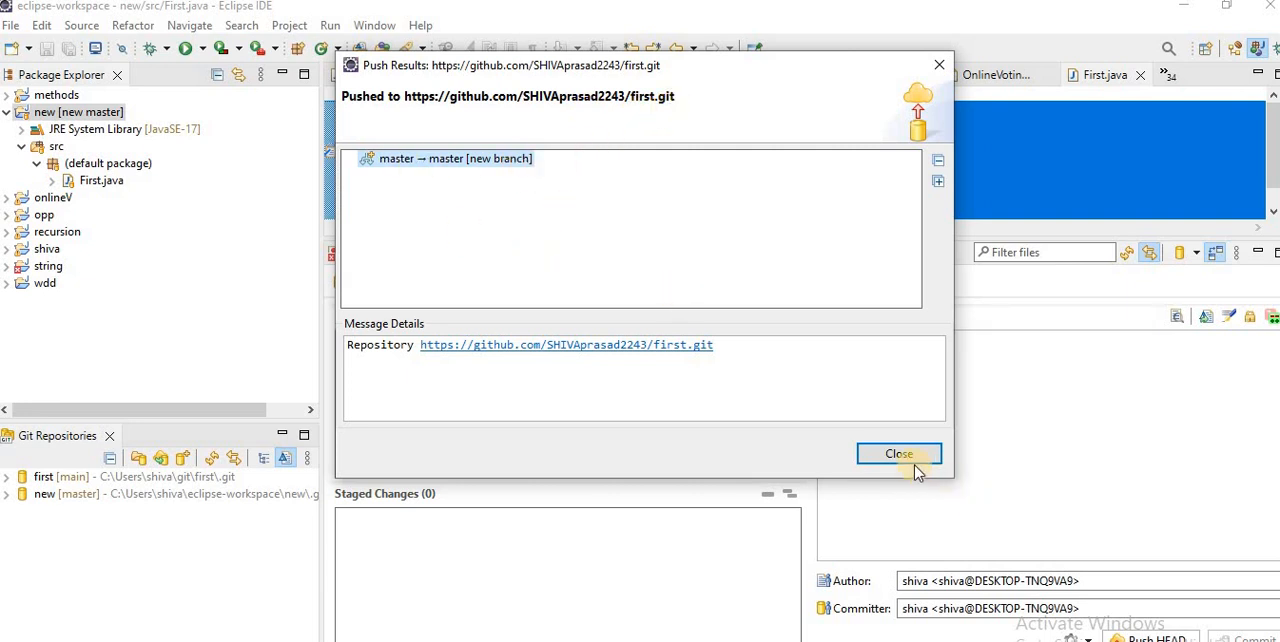
pyautogui.click(885, 453)
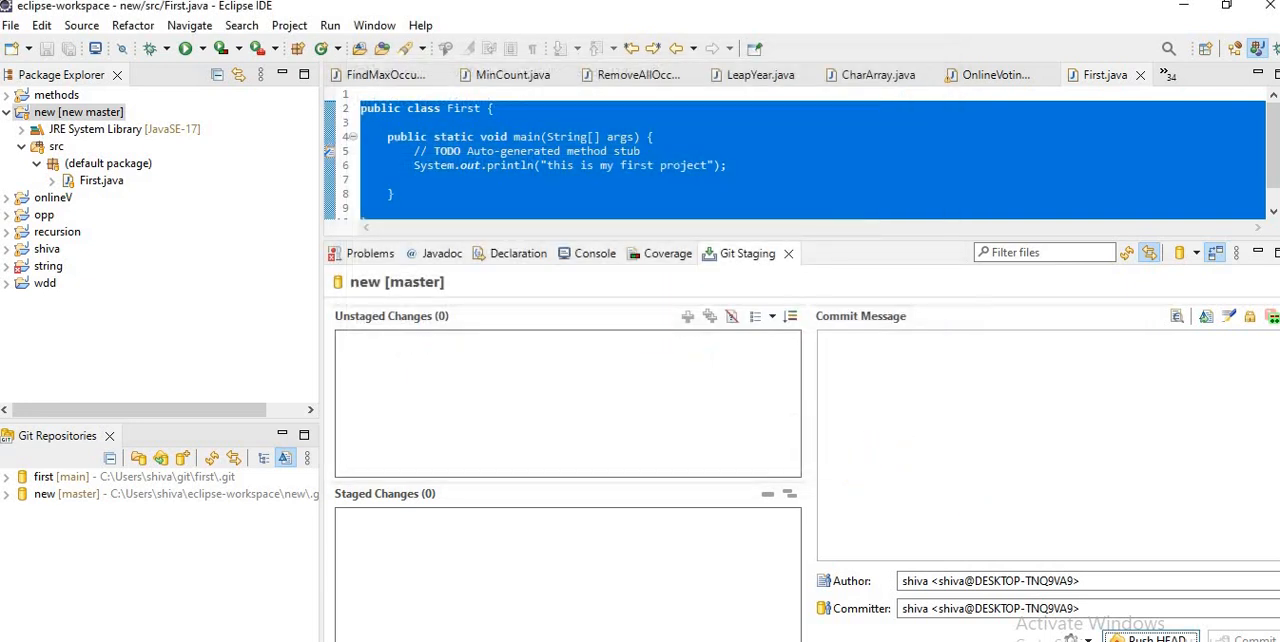
# Step: Refresh the "first" repository page in the browser and examine the code of First.java in the src folder
pyautogui.hotkey('alt', 'Tab')
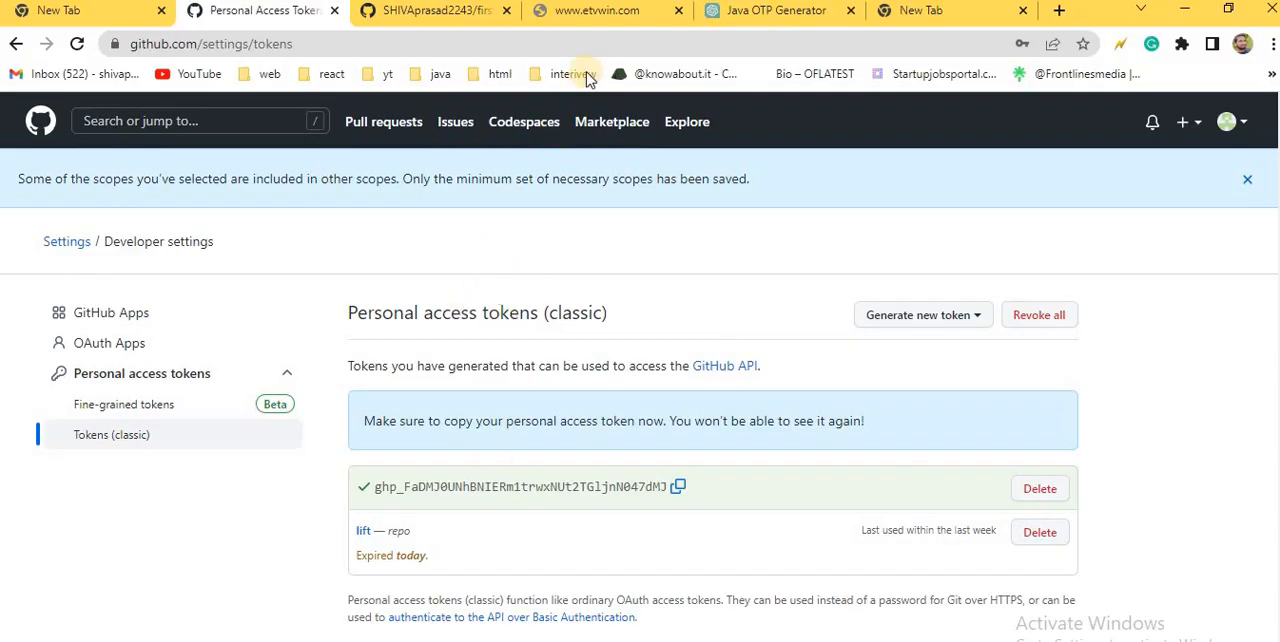
pyautogui.click(410, 22)
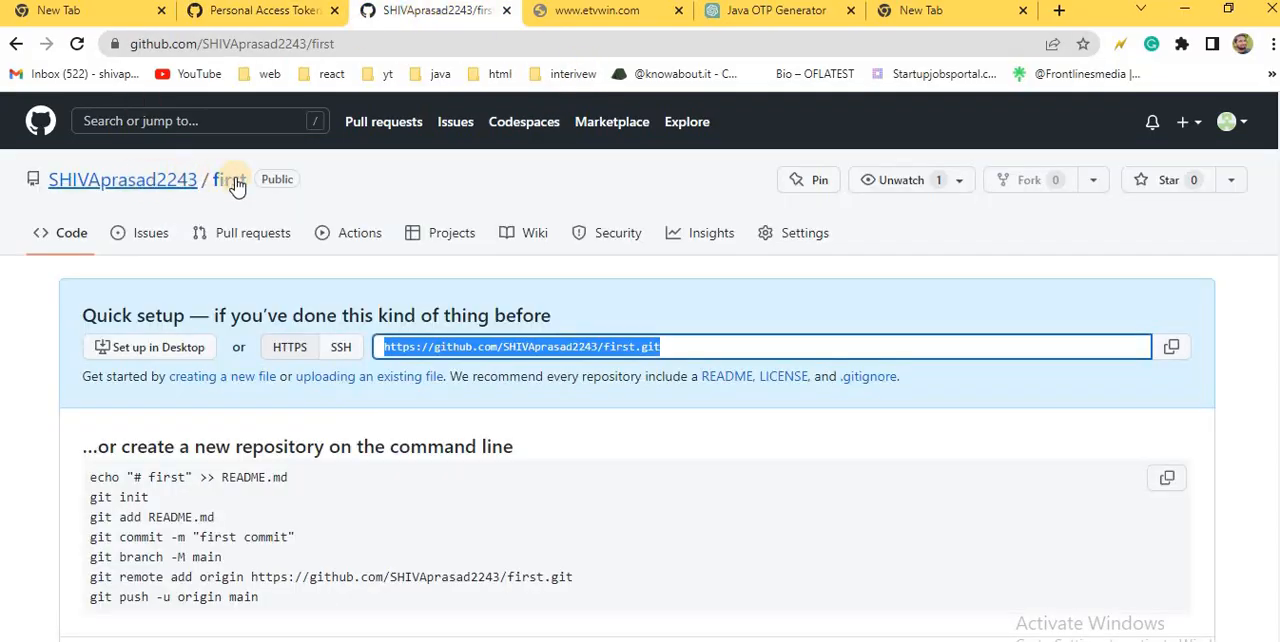
pyautogui.click(77, 44)
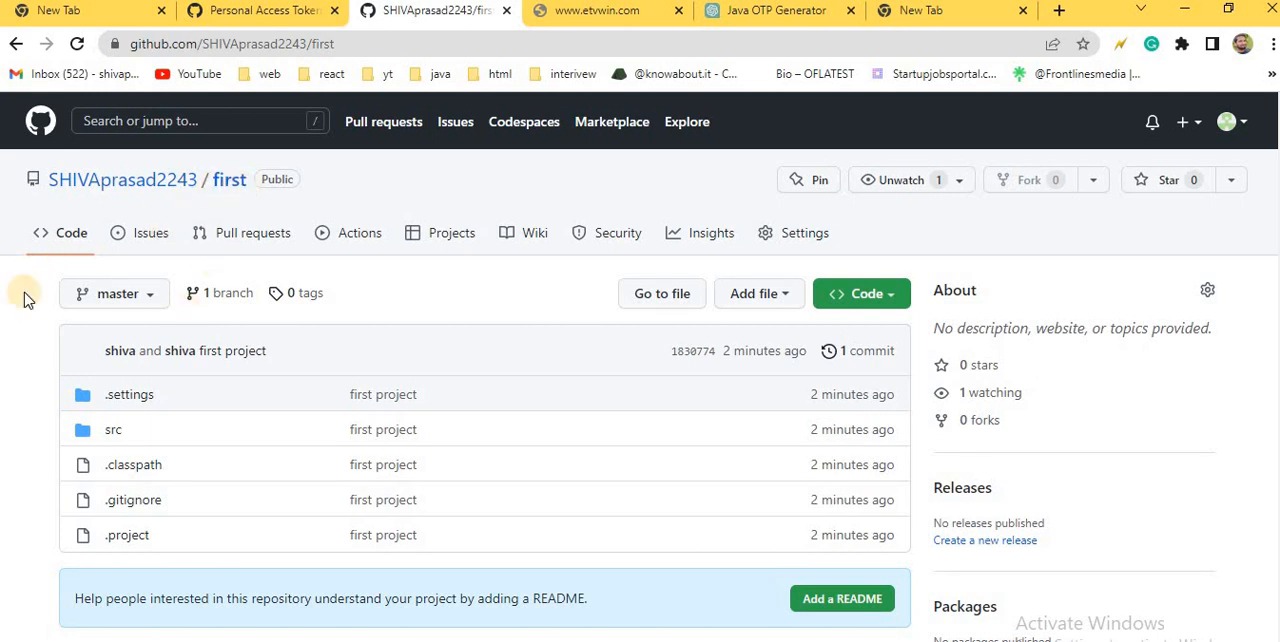
pyautogui.click(117, 437)
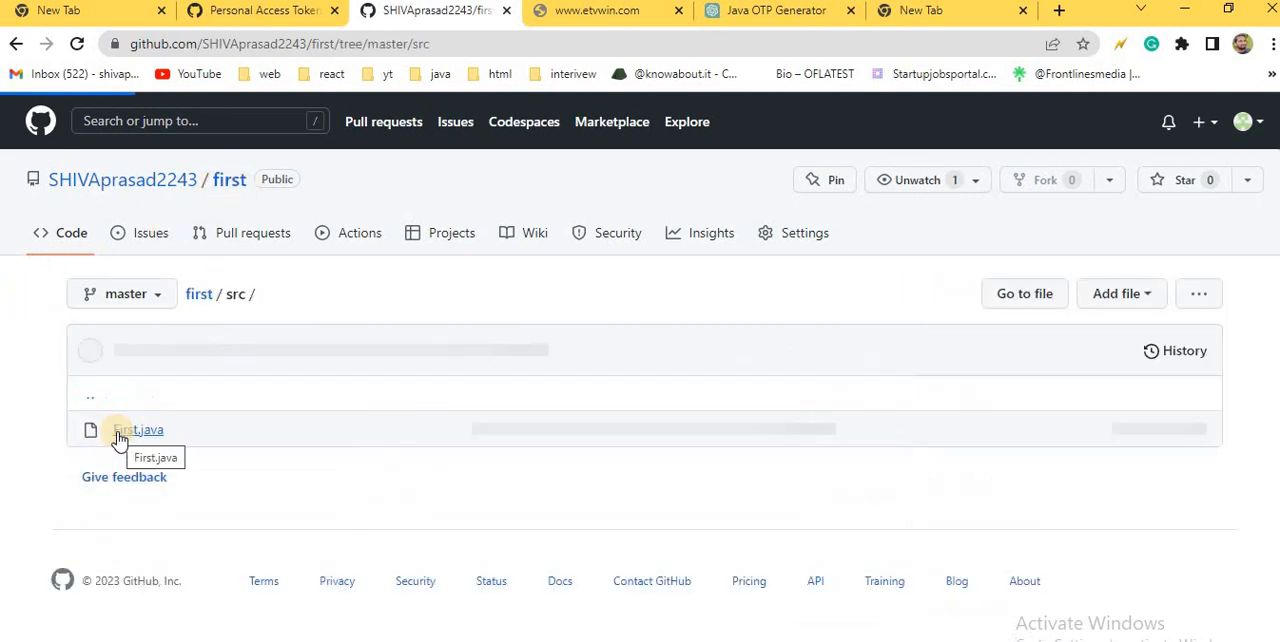
pyautogui.click(143, 439)
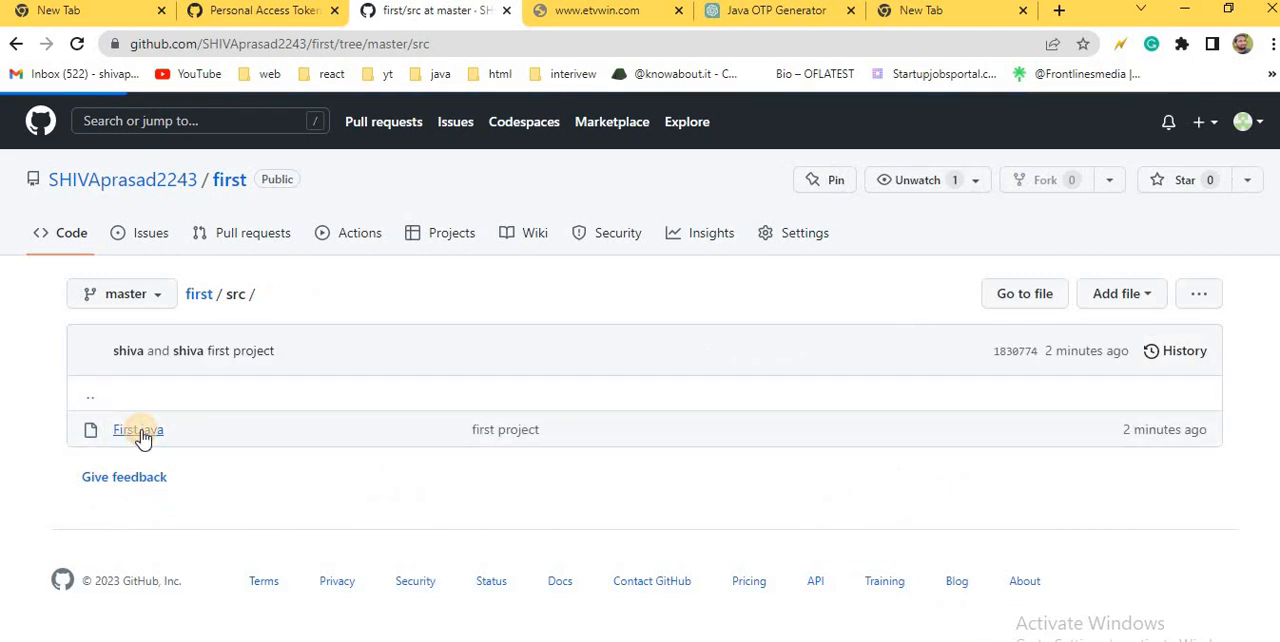
pyautogui.scroll(-2, 350, 459)
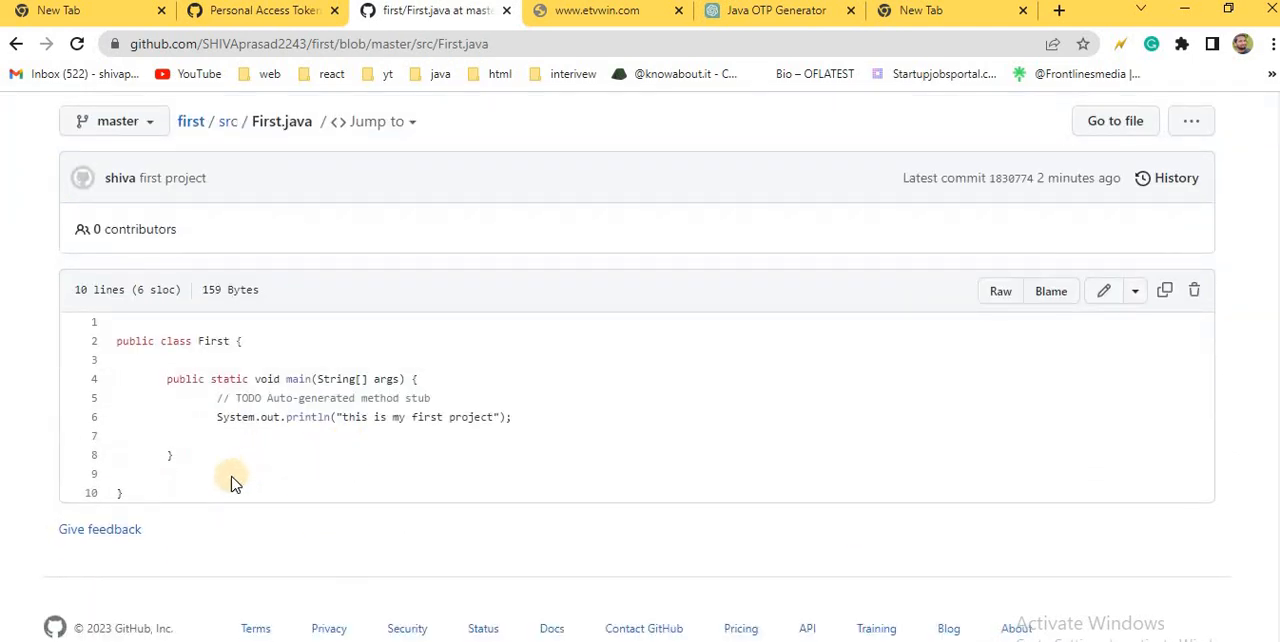
pyautogui.moveTo(123, 495); pyautogui.dragTo(112, 341)
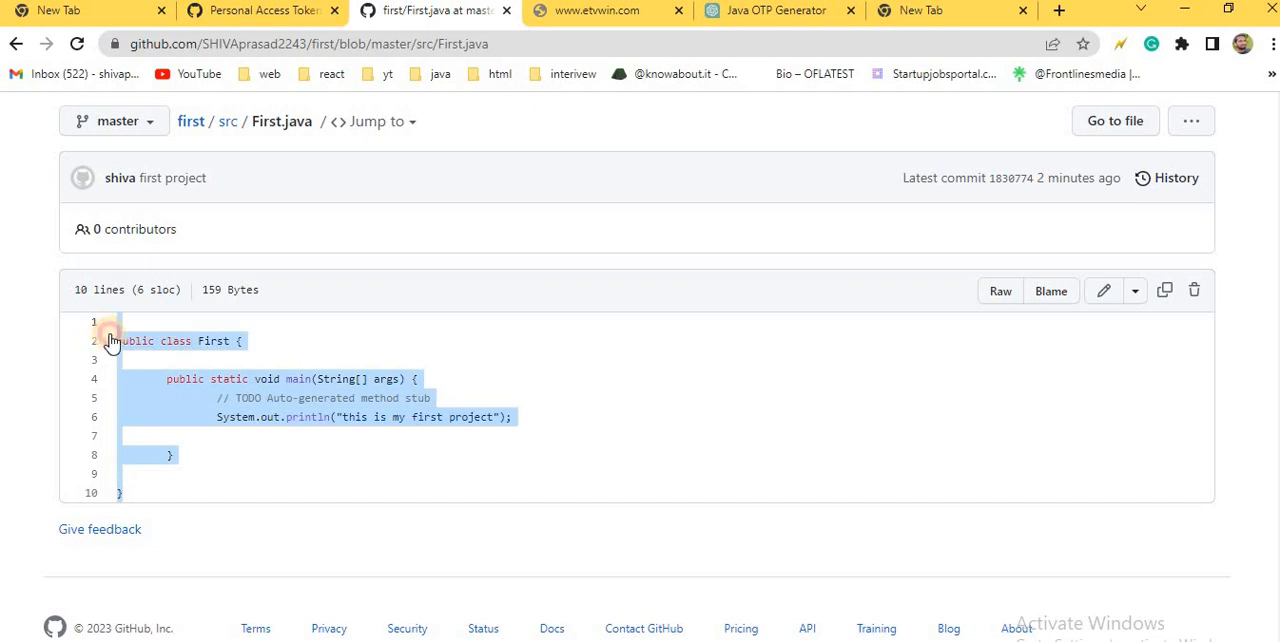
pyautogui.scroll(2, 557, 428)
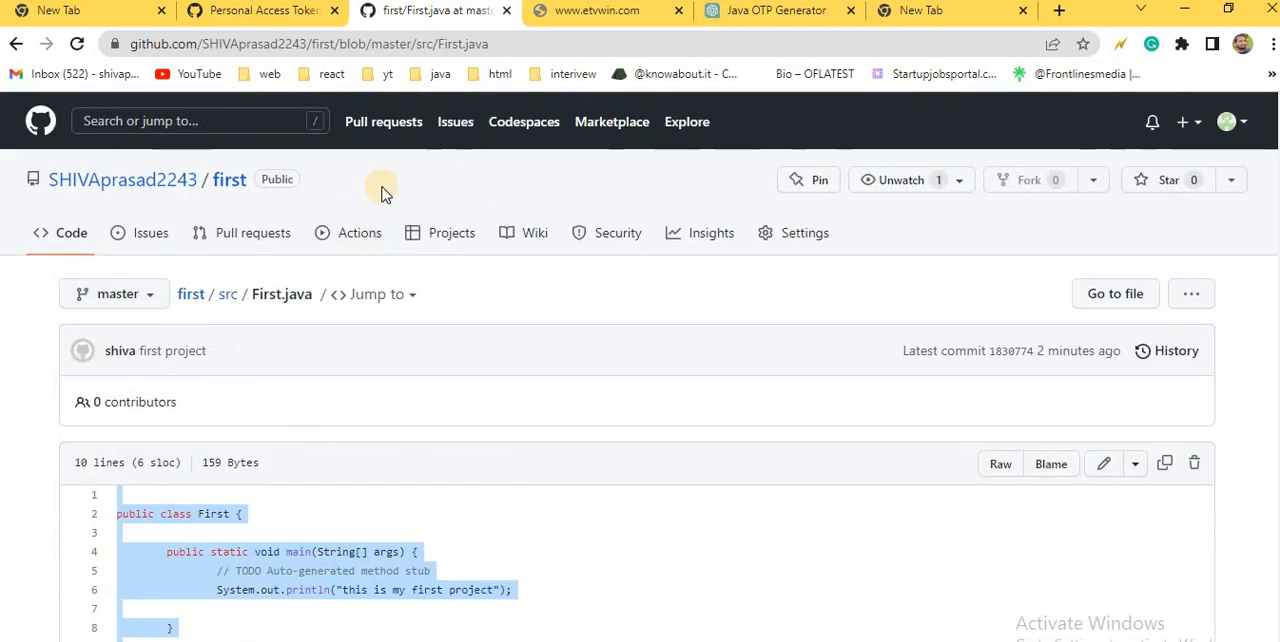